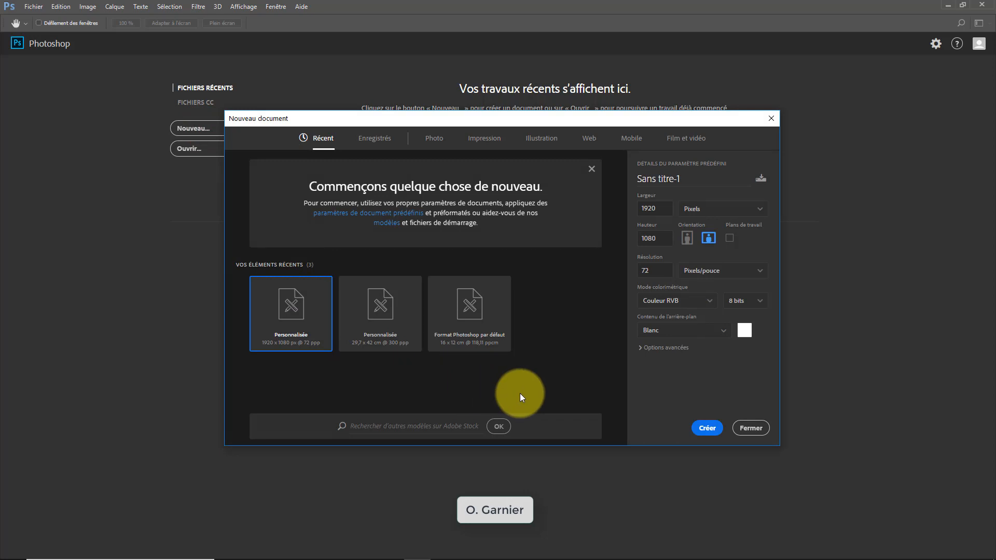
Create a new document from the recent 1920 x 1080 px preset at 72 ppi, with RGB colour and a white background.
left_click(303, 314)
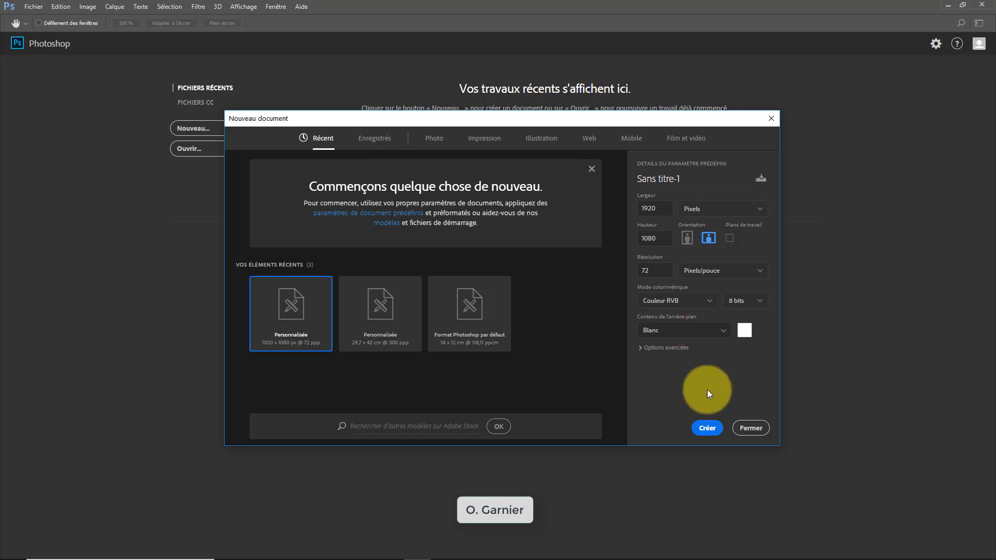
left_click(708, 428)
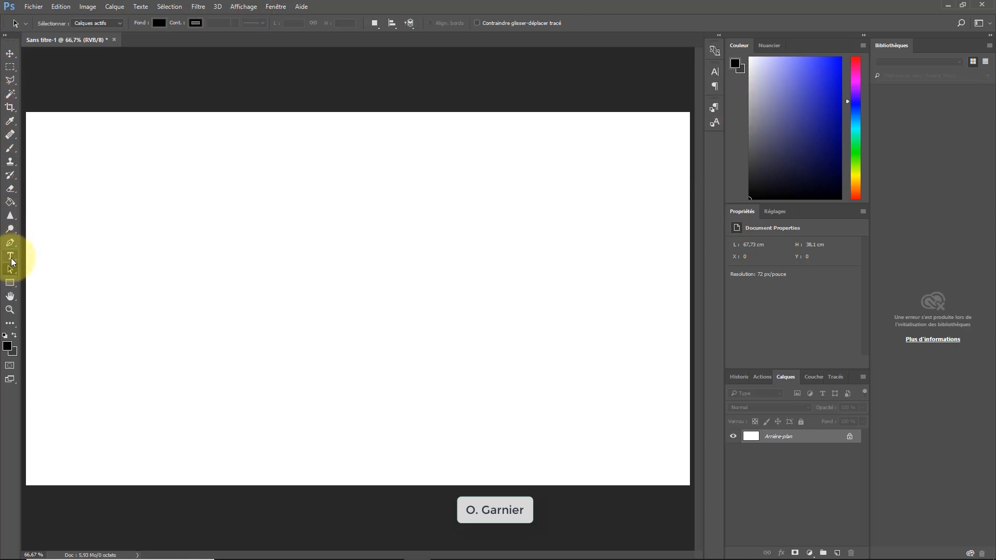
Add the text "TEST Masques d'écrêtage" in the middle of the canvas, centre-aligned at 92,22 pt.
left_click(11, 257)
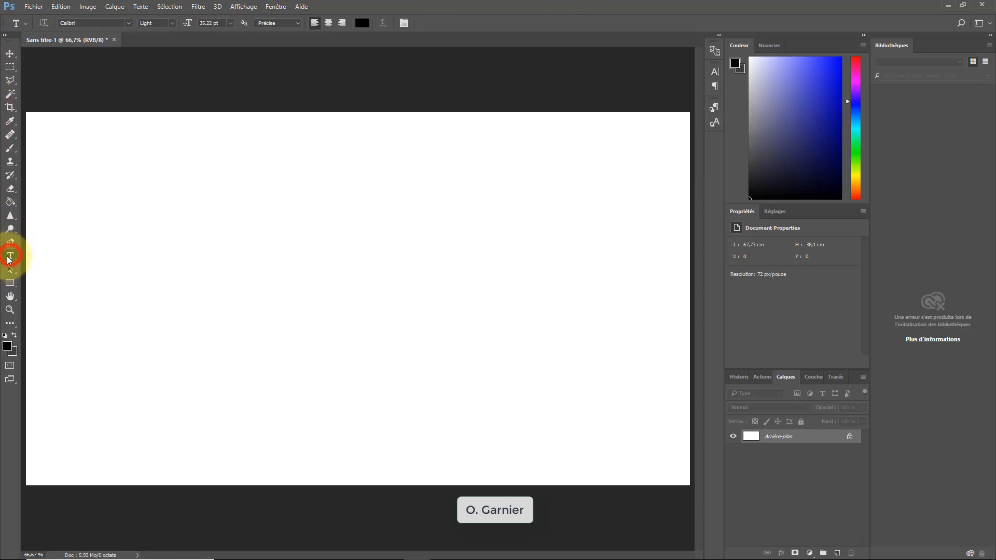
left_click(344, 303)
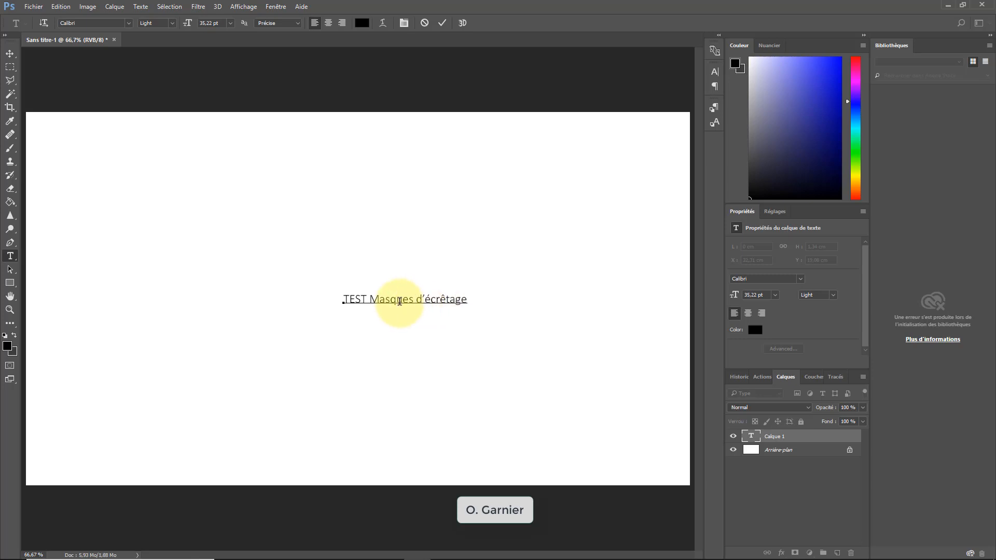
triple_click(401, 301)
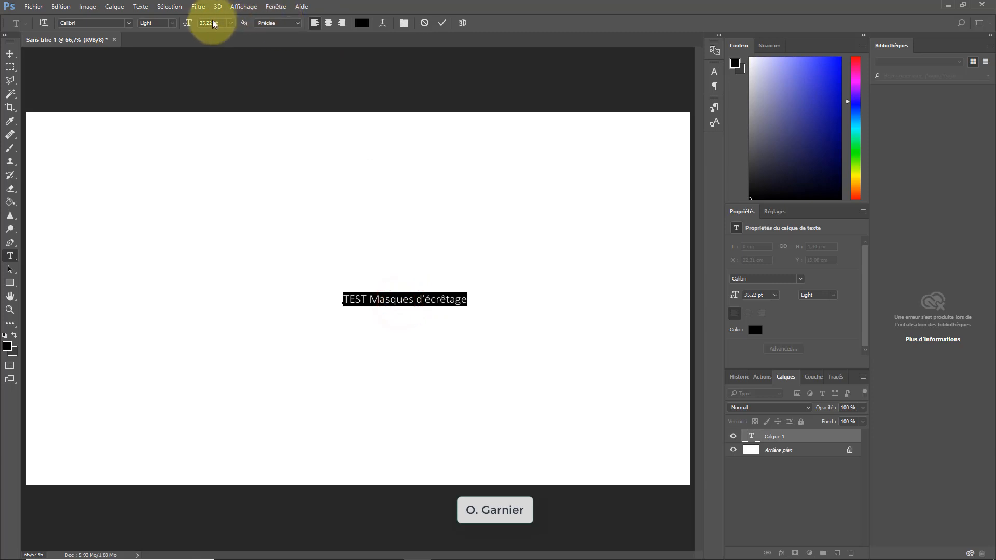
left_click_drag(188, 23, 215, 27)
left_click(328, 23)
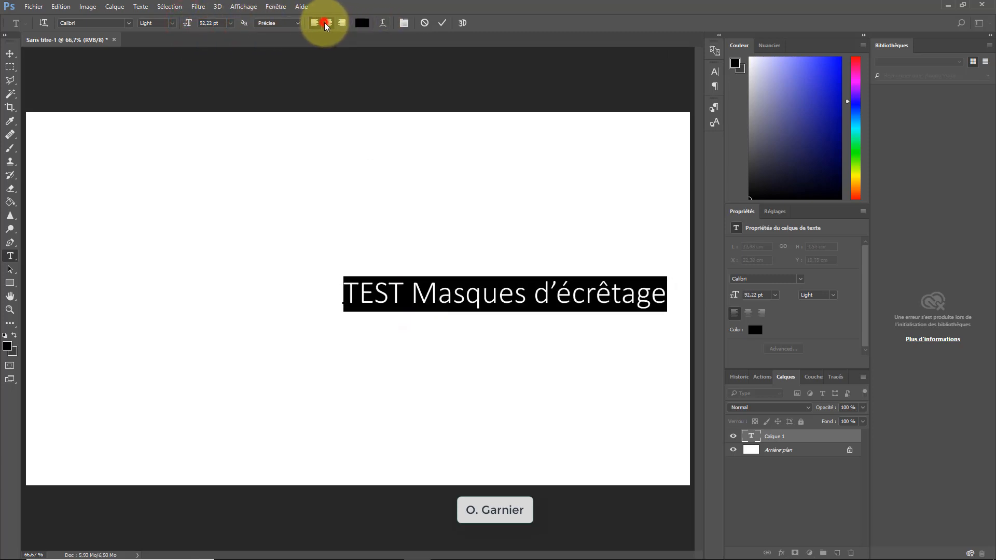
left_click(10, 54)
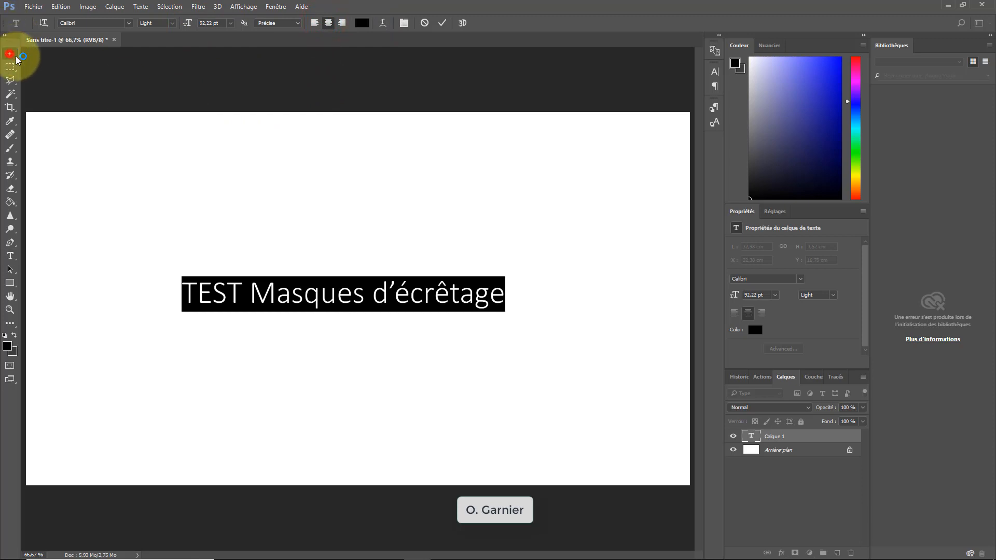
left_click_drag(345, 301, 371, 280)
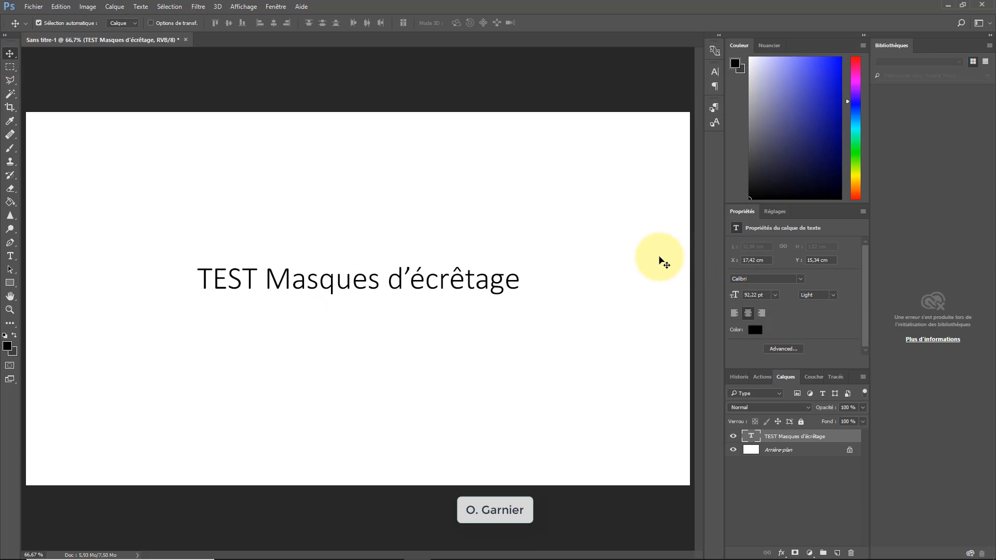
Change the whole text line to Calibri Bold and enlarge it to 159,22 pt.
left_click(10, 256)
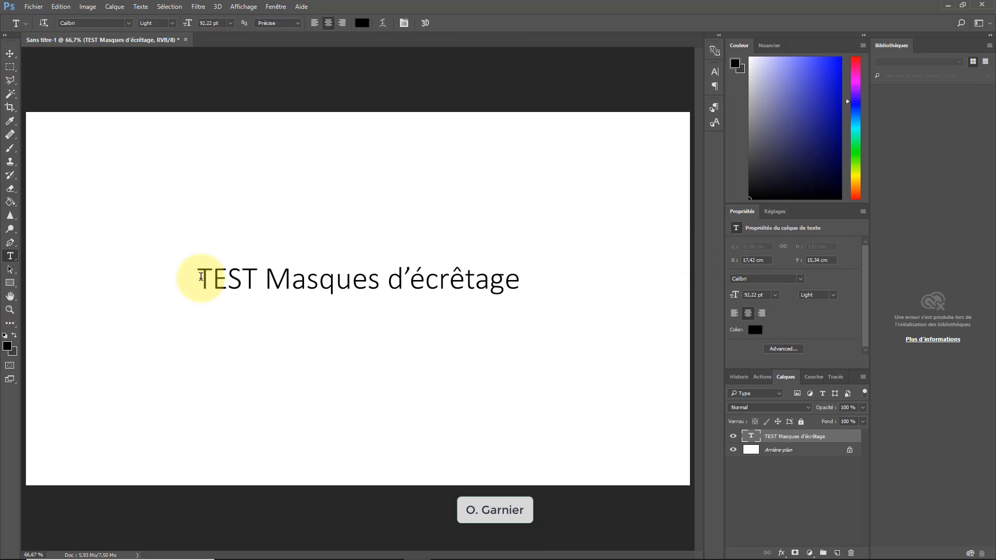
left_click_drag(198, 280, 540, 260)
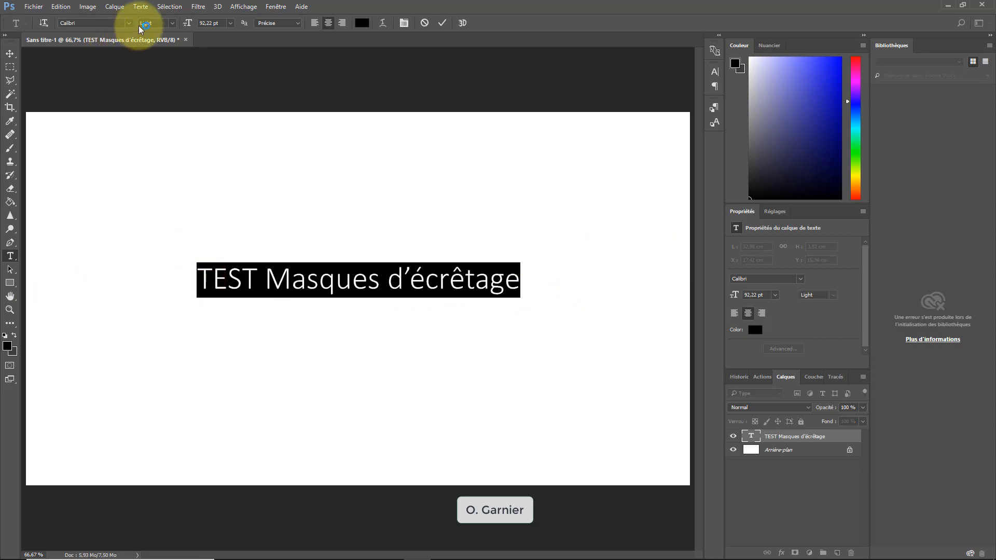
left_click(173, 23)
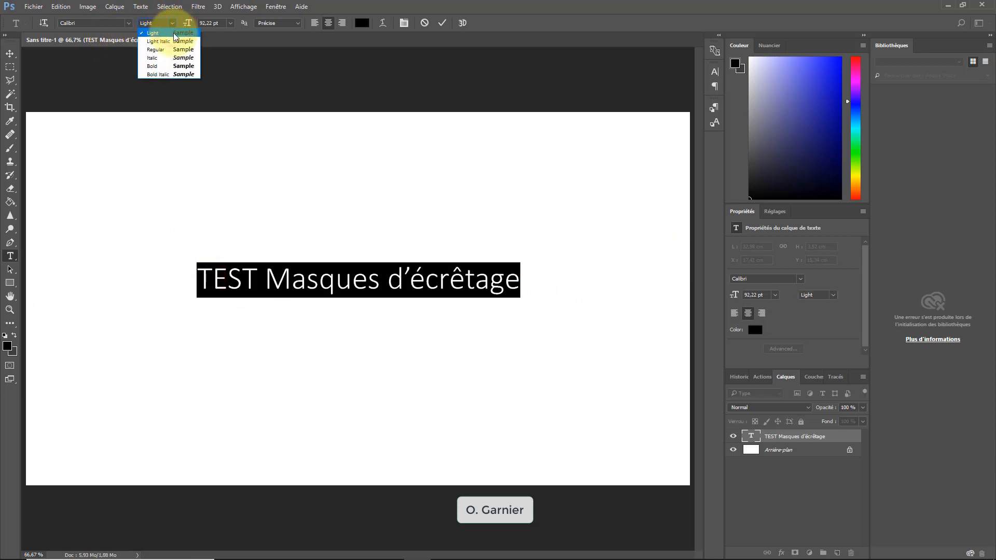
left_click(166, 66)
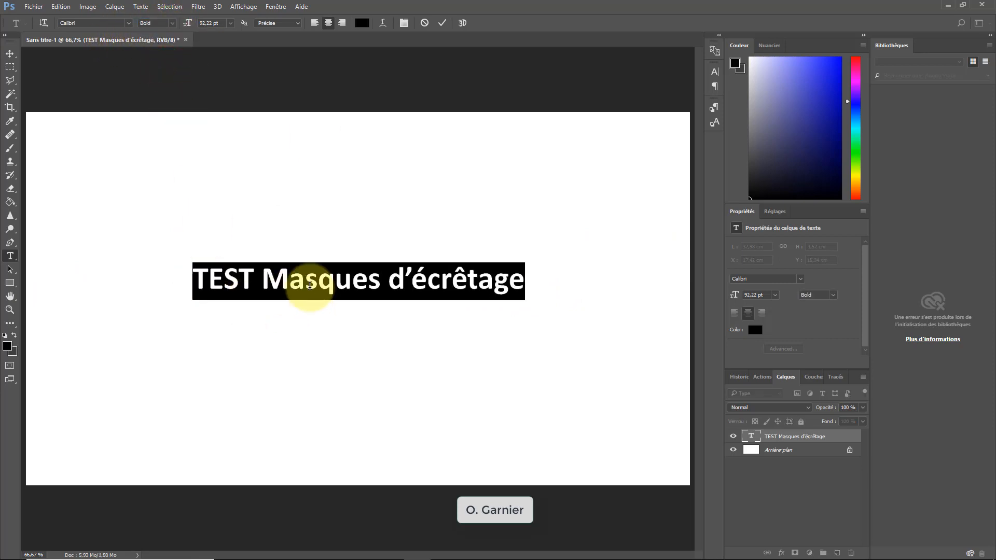
left_click_drag(191, 22, 222, 22)
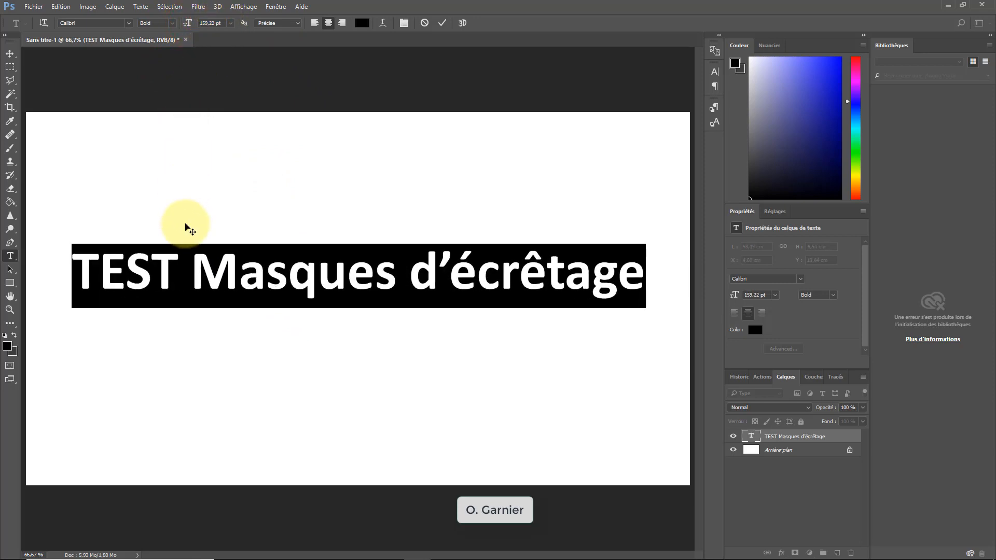
left_click(236, 282)
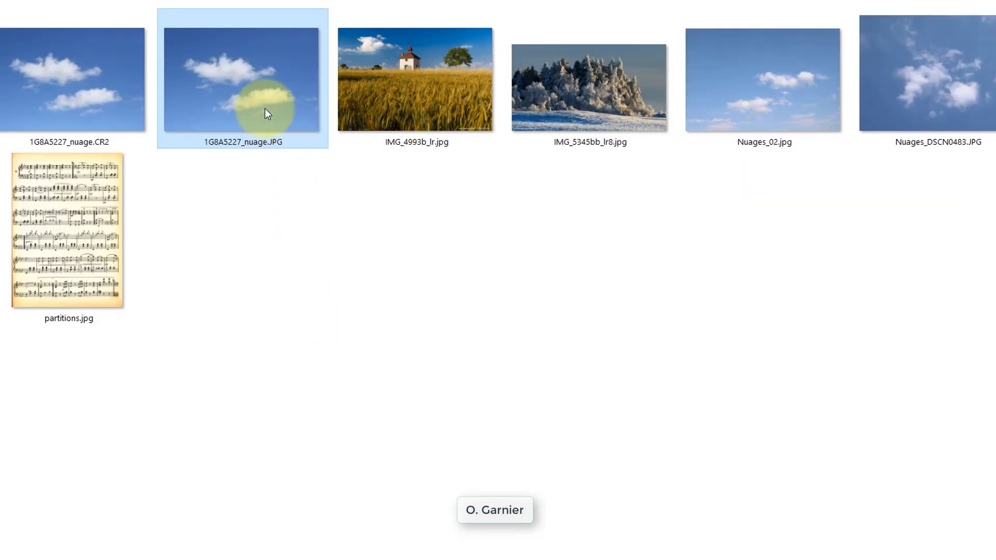
Open the cloud photo 1G8A5227_nuage.JPG from the image folder with Adobe Photoshop CC 2018.
right_click(252, 92)
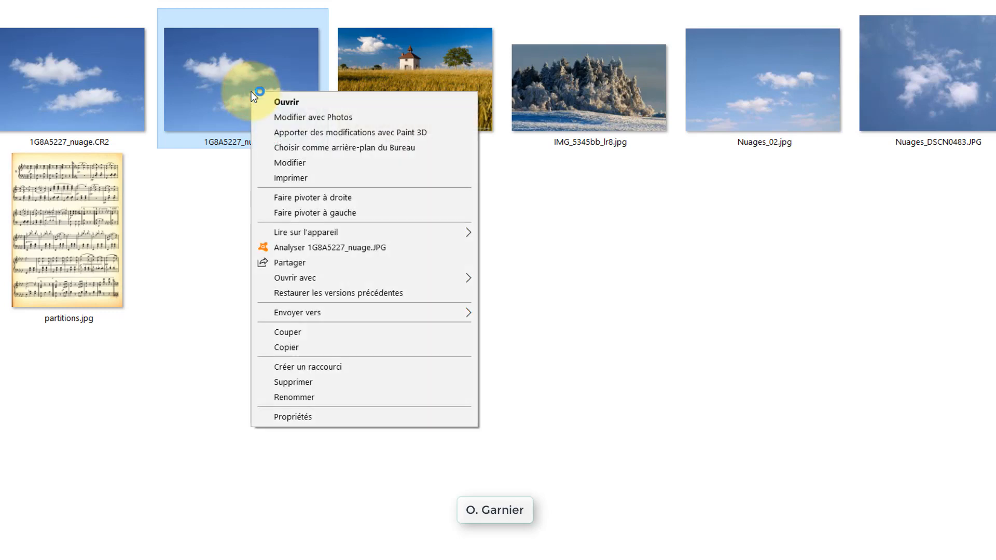
left_click(318, 278)
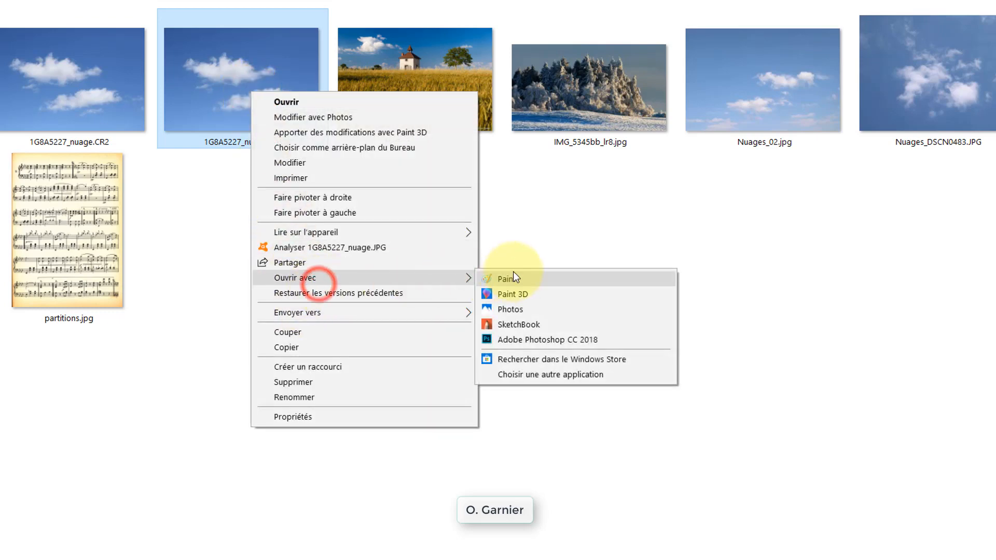
left_click(515, 340)
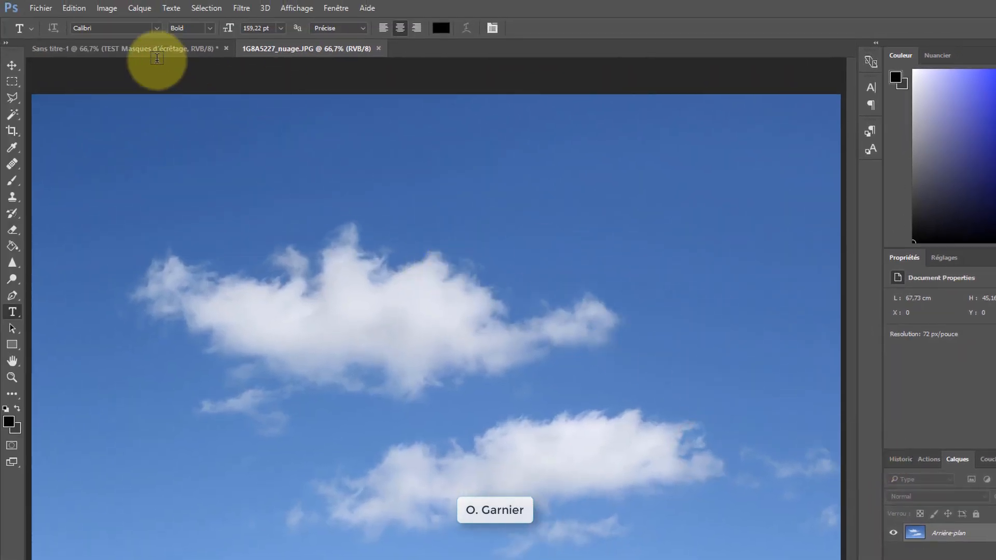
Copy the cloud photo into the Sans titre-1 document as a new layer above the text.
left_click(174, 52)
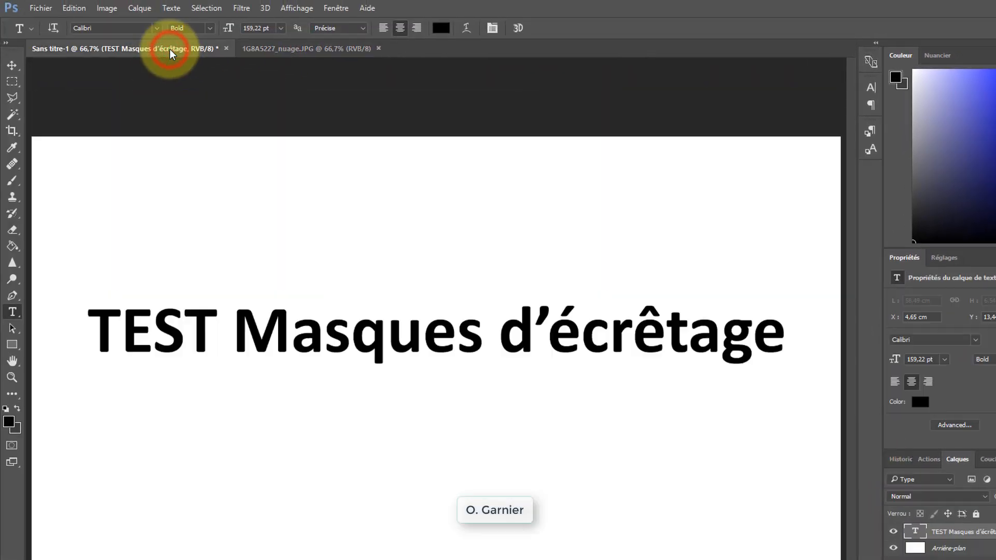
left_click(285, 55)
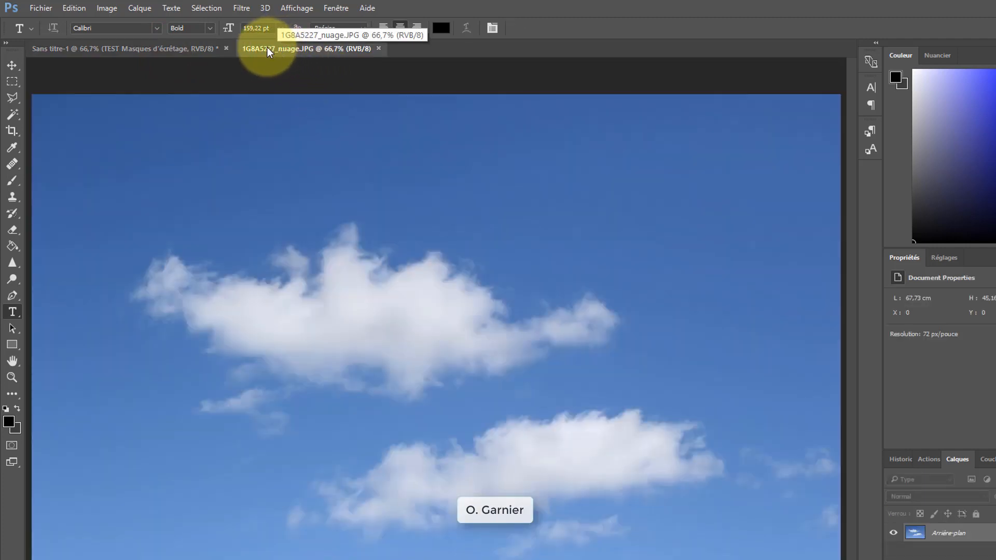
left_click(11, 67)
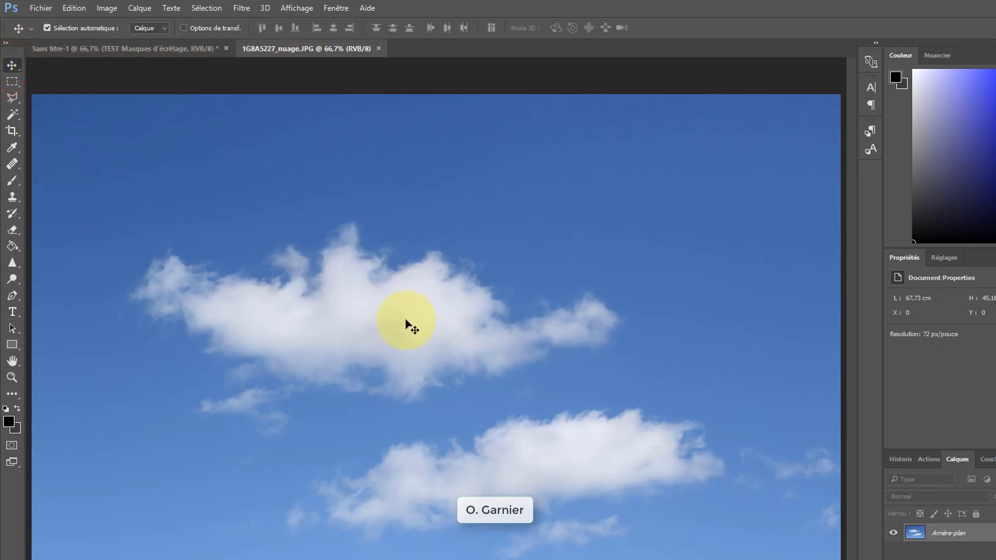
left_click_drag(407, 323, 256, 249)
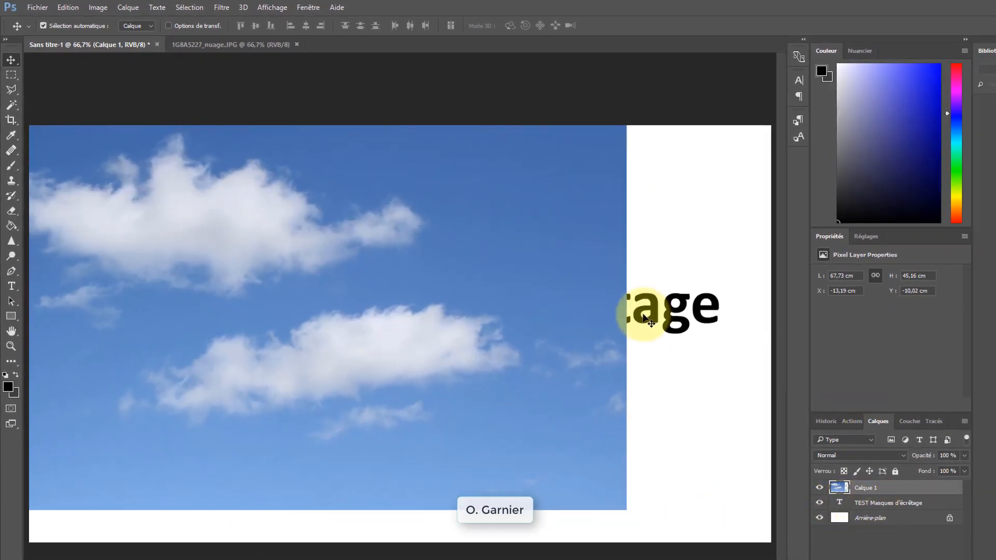
Position the cloud layer so it covers the whole text and create a clipping mask from it onto the text layer.
mouse_move(880, 484)
left_mouse_down()
mouse_move(898, 521)
mouse_move(870, 480)
left_mouse_up()
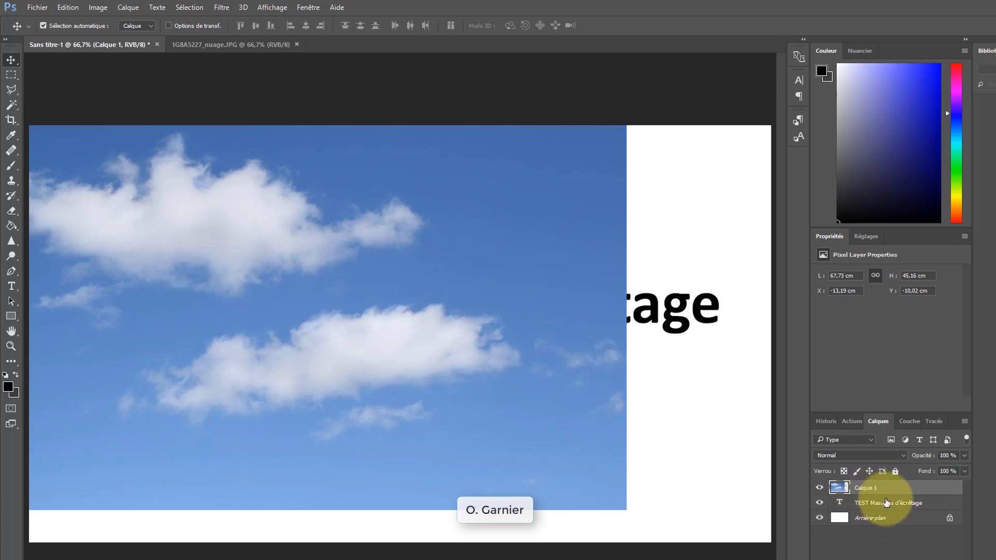
left_click_drag(409, 292, 550, 332)
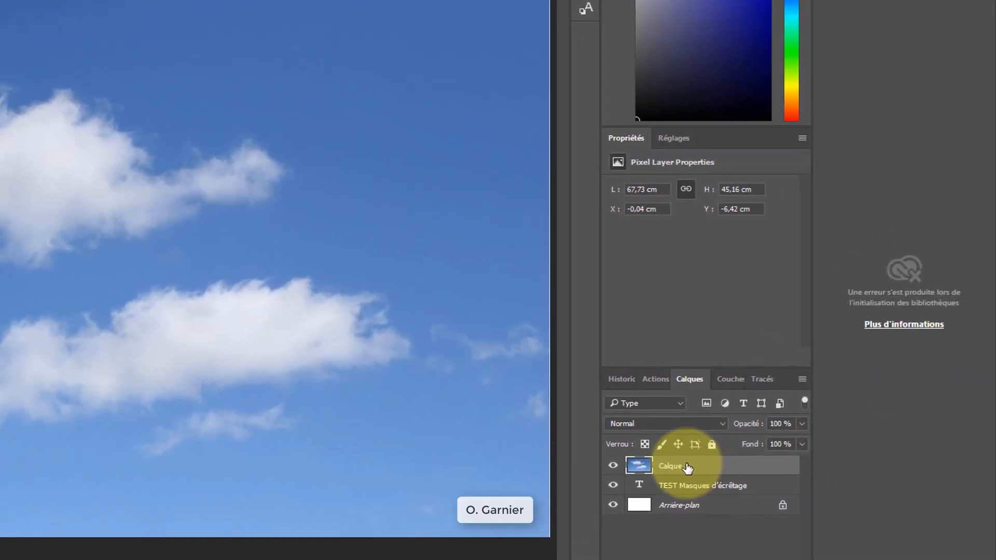
right_click(687, 466)
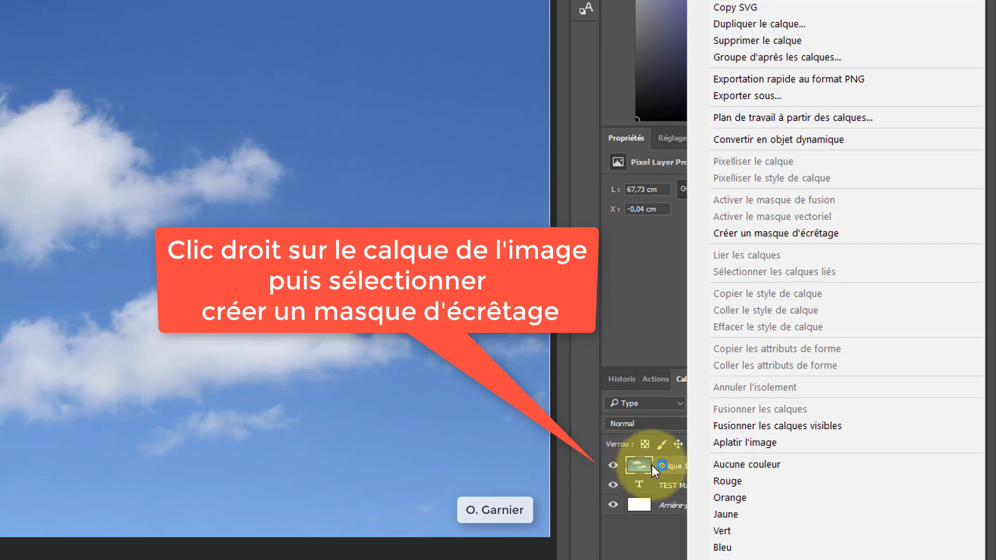
left_click(780, 235)
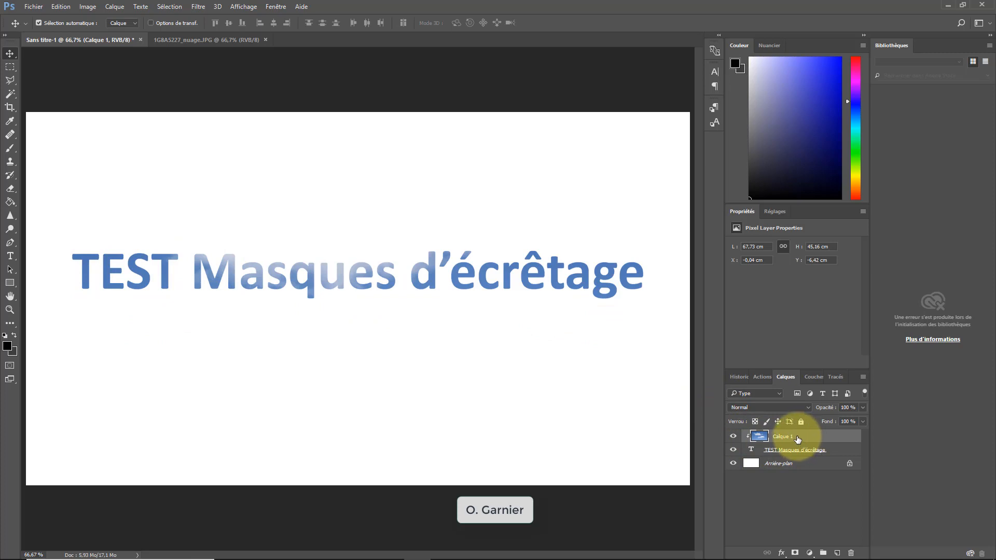
Release the cloud layer's clipping mask and create it again on the text layer.
key("ctrl+alt+g")
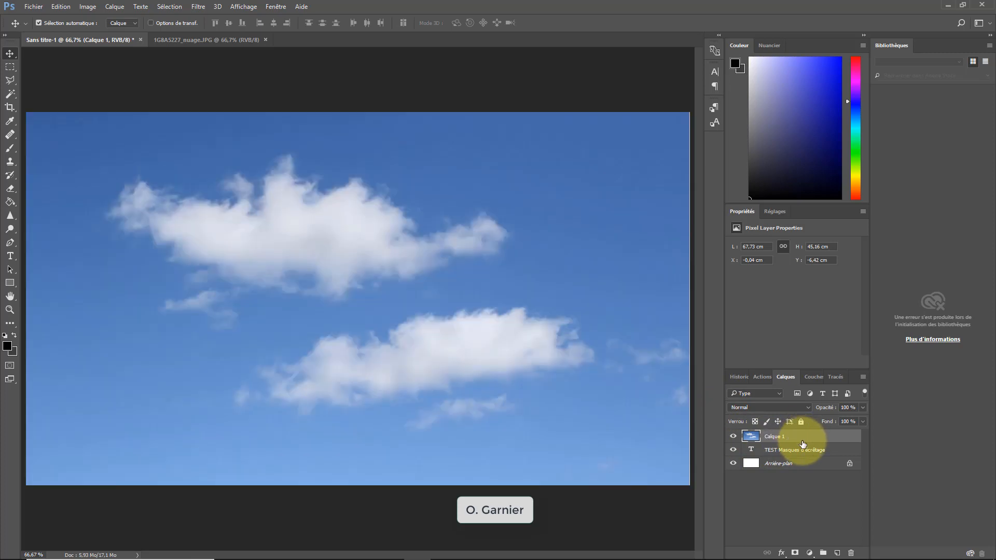
right_click(775, 440)
left_click(832, 276)
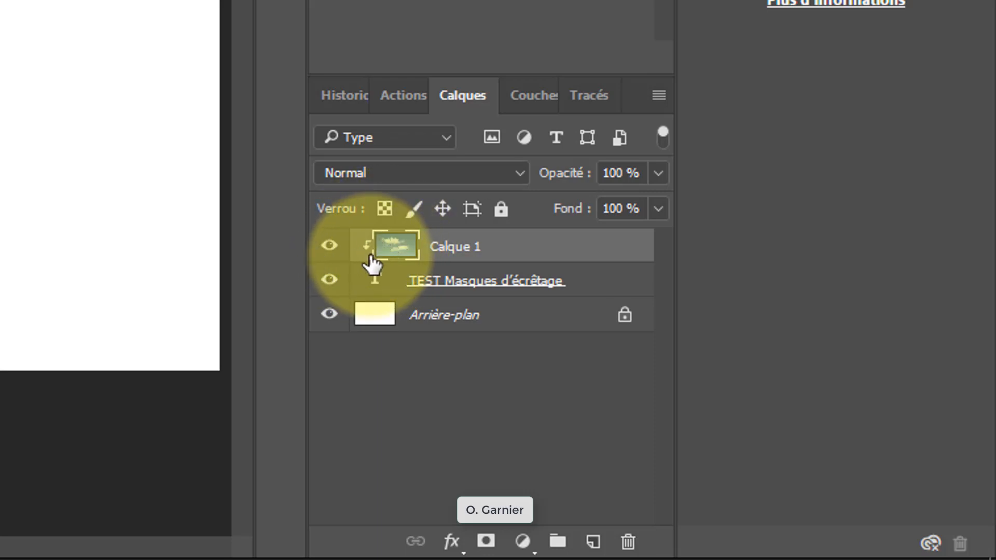
Unclip Calque 1 at the boundary with the text layer and clip it to the text once more.
left_click(431, 264, "alt")
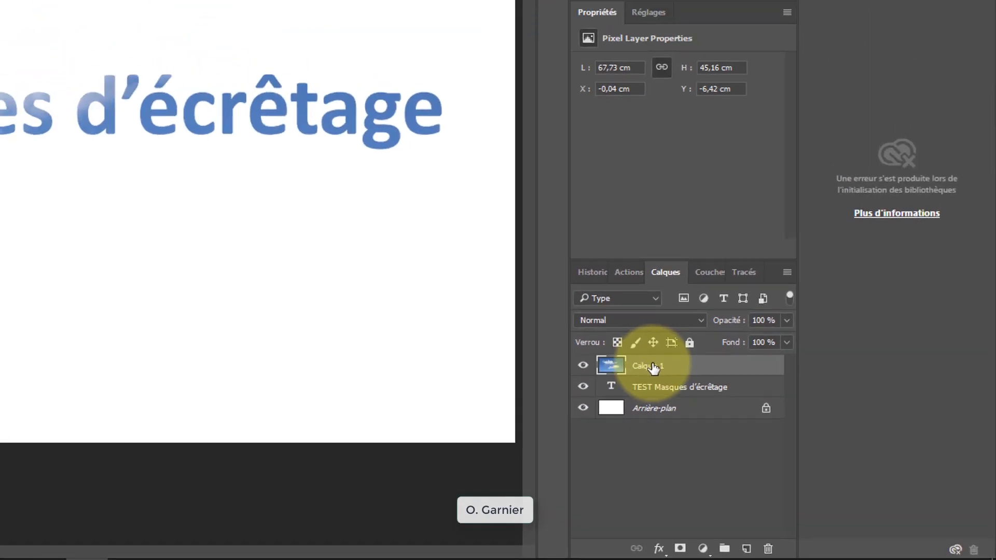
right_click(660, 368)
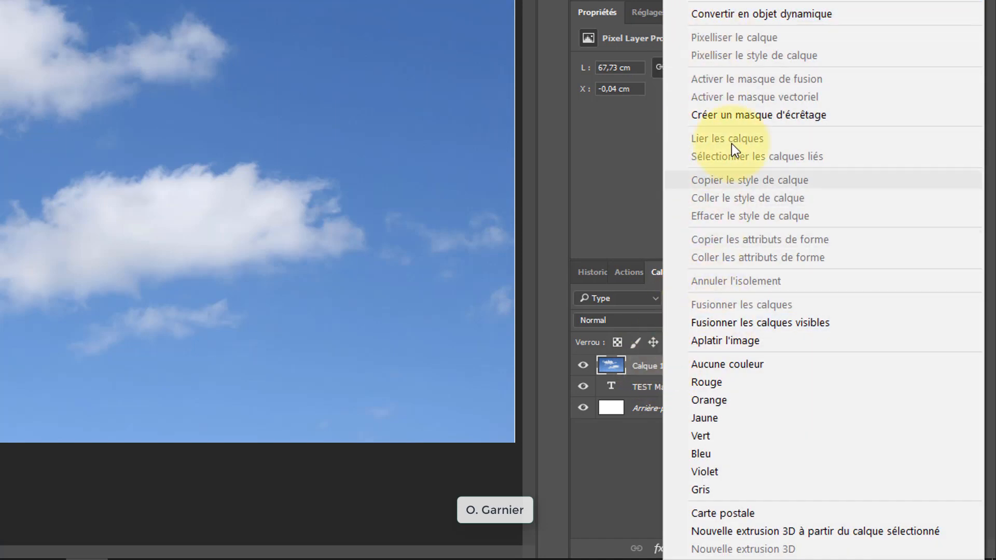
left_click(732, 118)
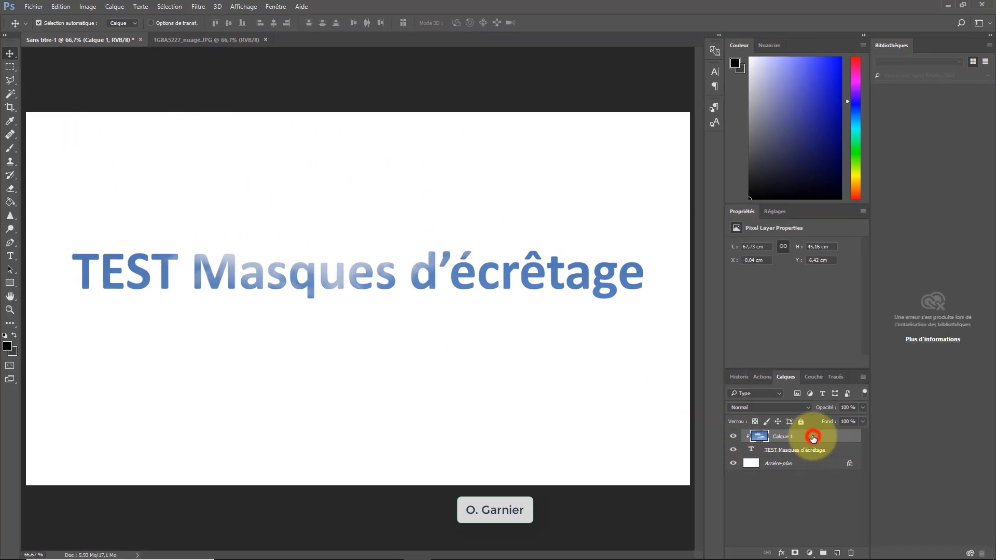
Shift the clipped cloud image inside the text to about X 2,36 cm, Y 3,18 cm, and delete its layer Calque 1.
left_click(10, 54)
left_click_drag(258, 265, 281, 364)
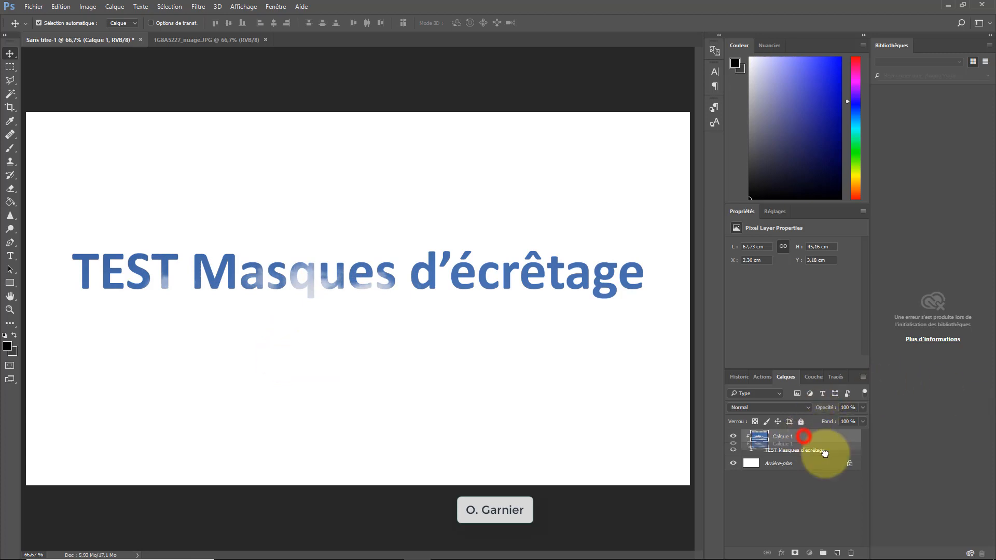
left_click_drag(797, 430, 850, 552)
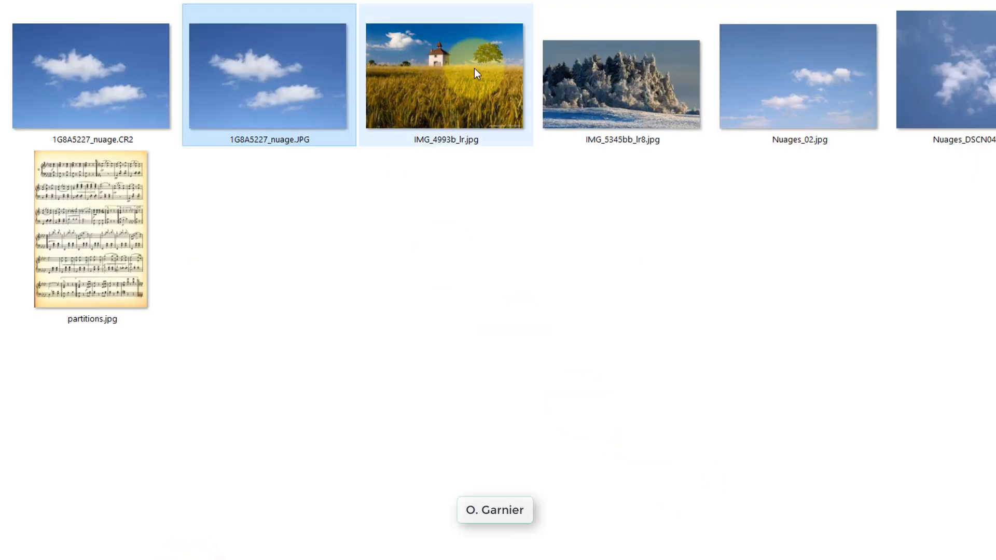
Open the wheat field photo IMG_4993b_lr.jpg from the image folder in Photoshop.
right_click(449, 74)
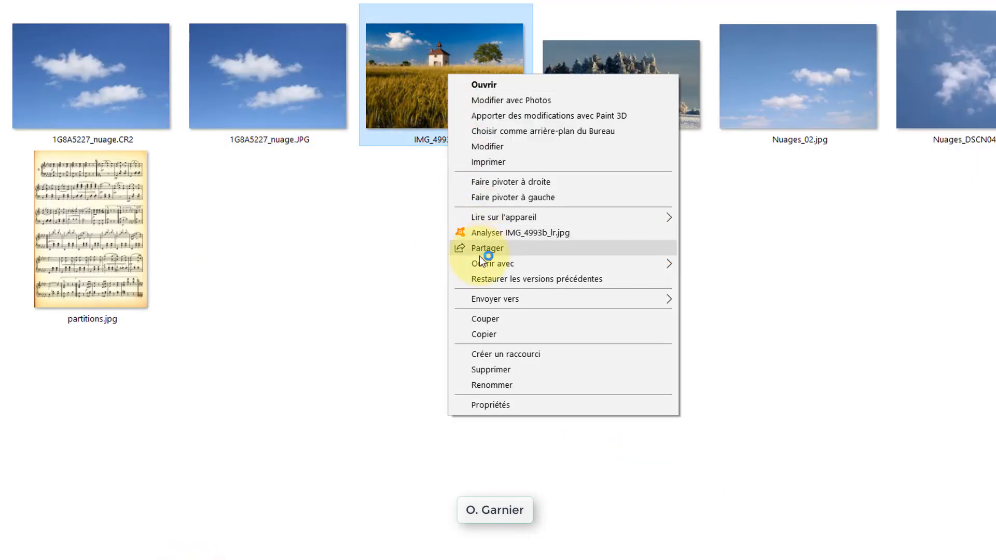
left_click(488, 263)
left_click(729, 323)
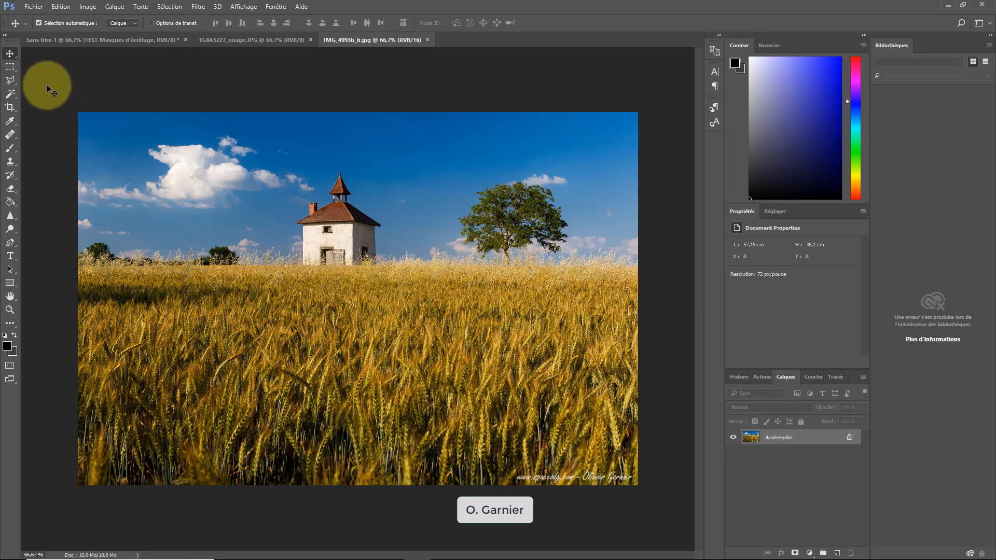
Copy the wheat field photo into Sans titre-1, accepting the depth conversion, and move it to about X 2,19 cm, Y 4,94 cm.
mouse_move(228, 236)
left_mouse_down()
mouse_move(130, 41)
mouse_move(192, 193)
left_mouse_up()
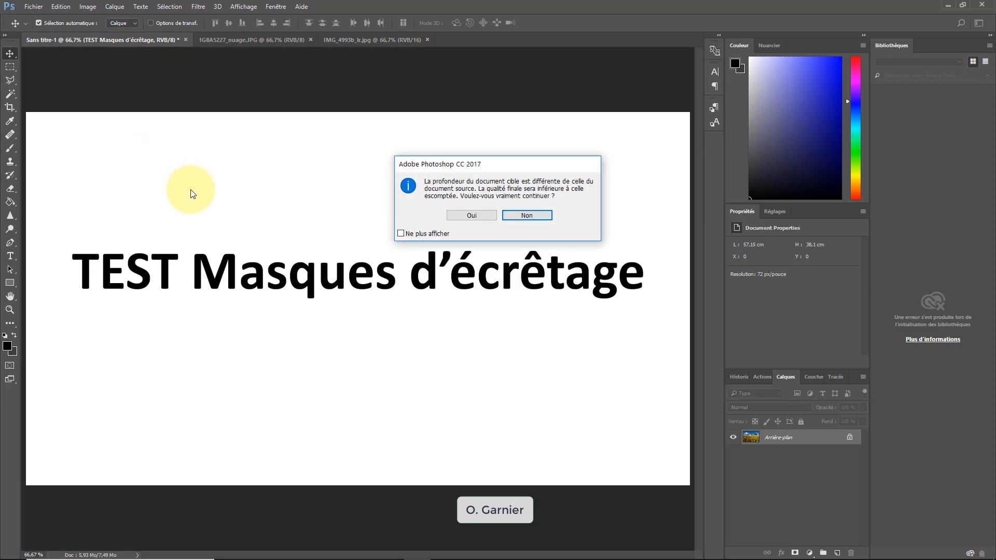
left_click(472, 216)
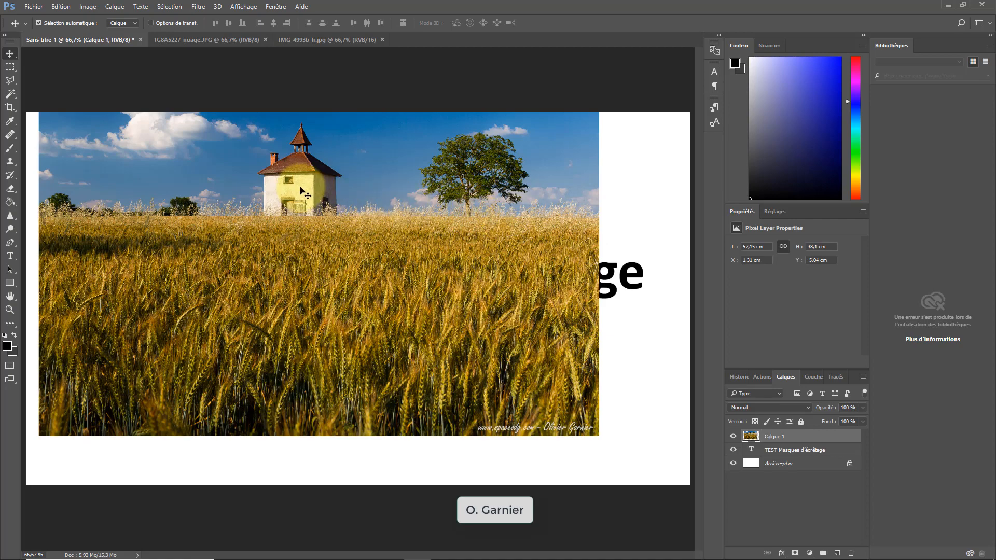
left_click_drag(301, 192, 310, 285)
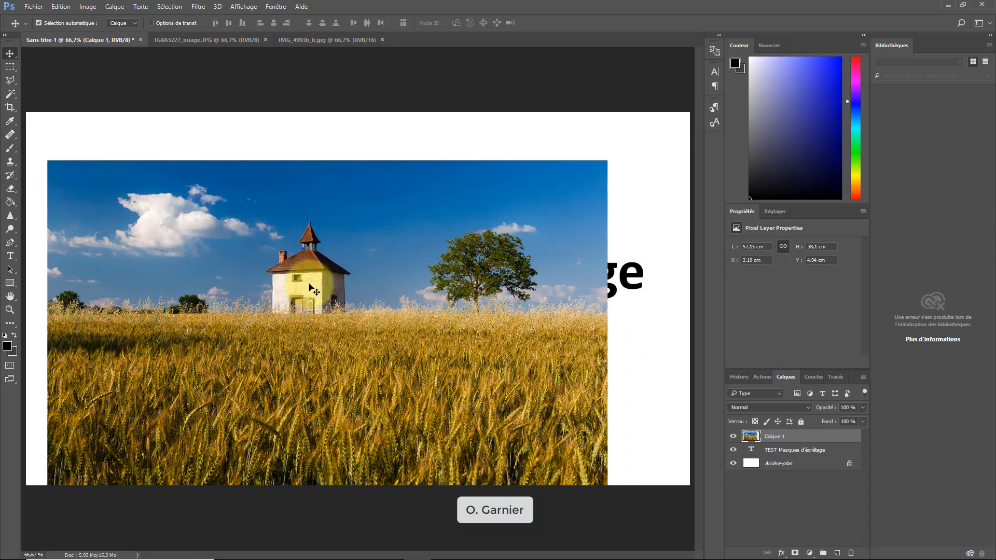
Enlarge the wheat field layer with Free Transform to about 111 %, roughly 63,46 × 42,3 cm, extending toward its upper-right corner.
key("ctrl+t")
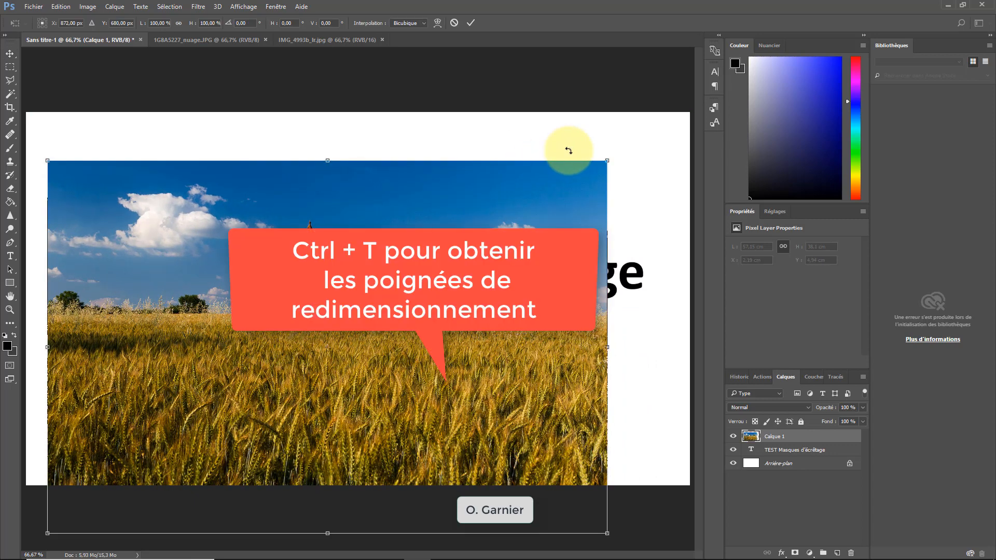
left_click_drag(607, 162, 669, 123)
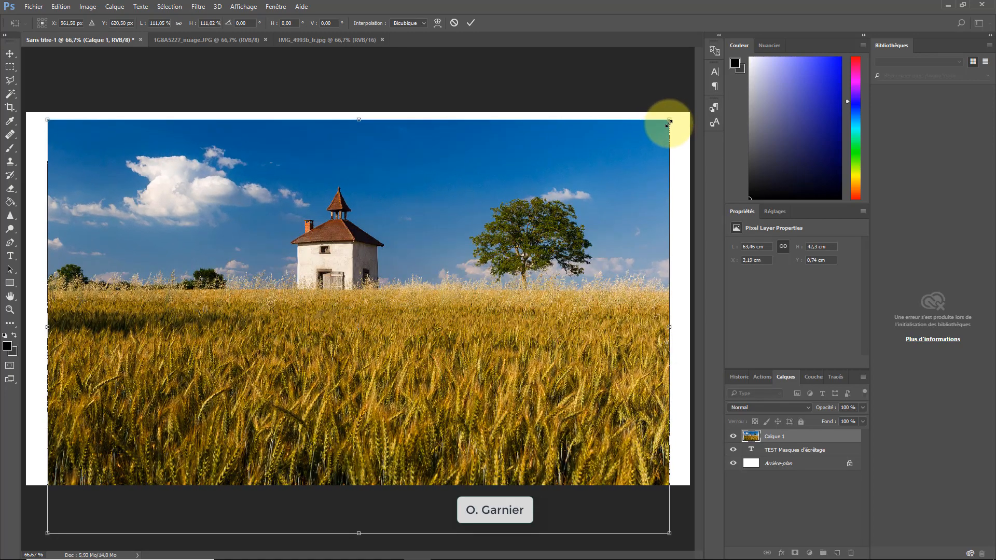
left_click(471, 21)
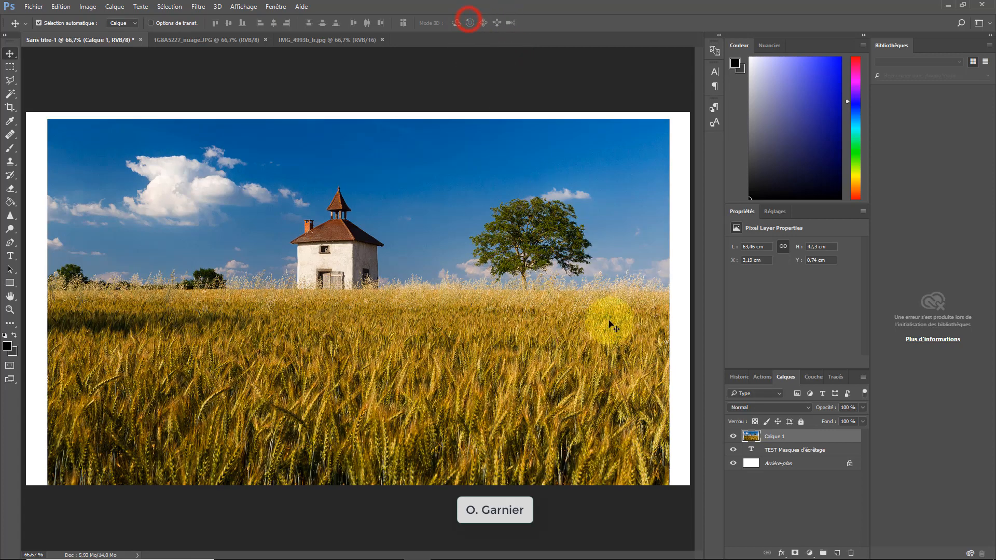
Clip Calque 1 to the text layer and shift the wheat field image inside the letters to X 0 cm, Y 4,69 cm.
right_click(783, 438)
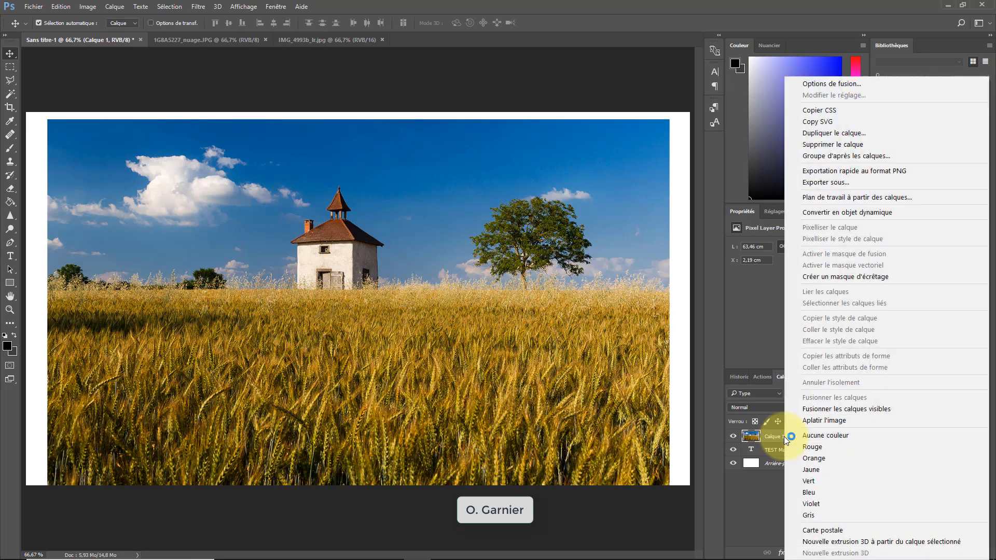
left_click(834, 277)
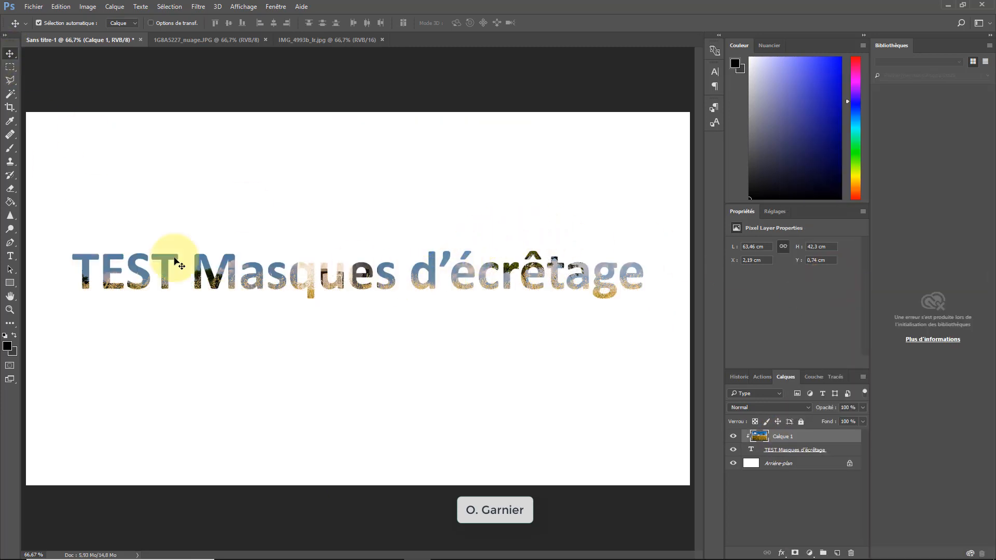
left_click_drag(231, 267, 242, 307)
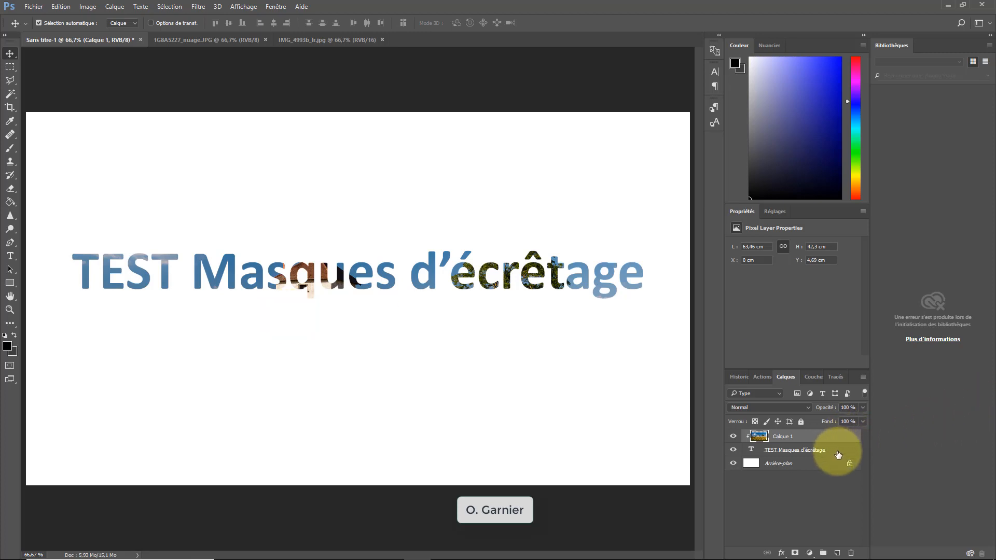
Delete the wheat field and text layers, and draw the many-petalled flower custom shape in black, about 1043 × 755 px, mid-canvas.
left_click_drag(838, 454, 852, 546)
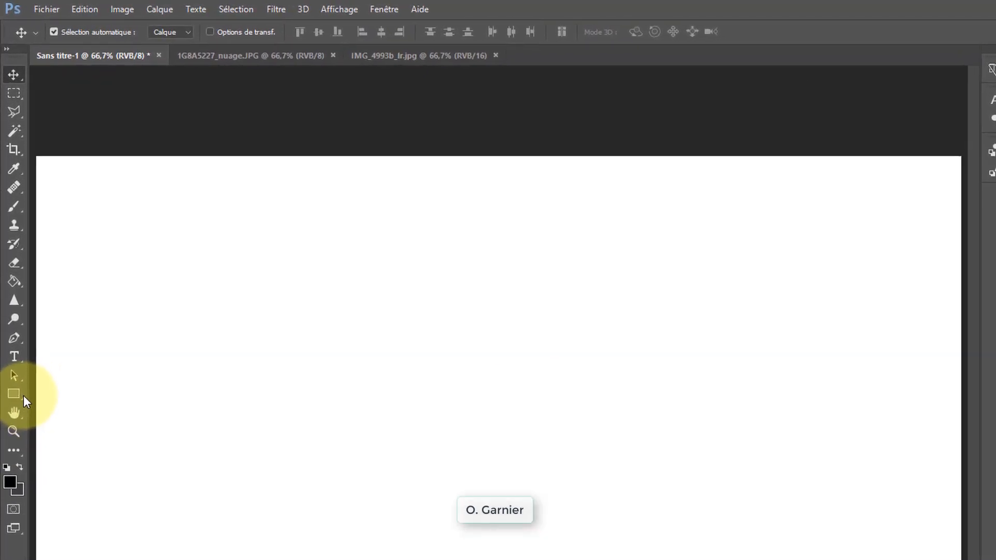
left_click(22, 394)
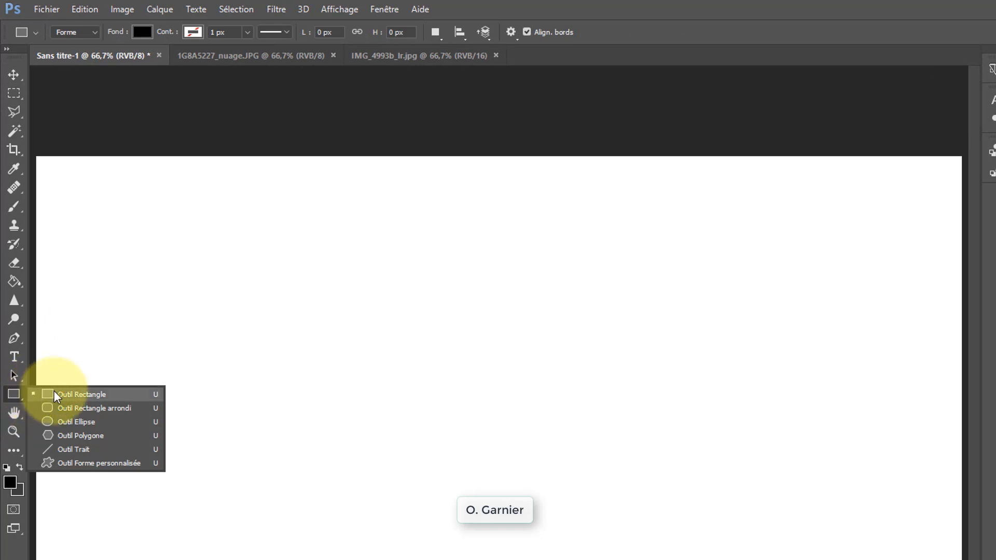
left_click(88, 465)
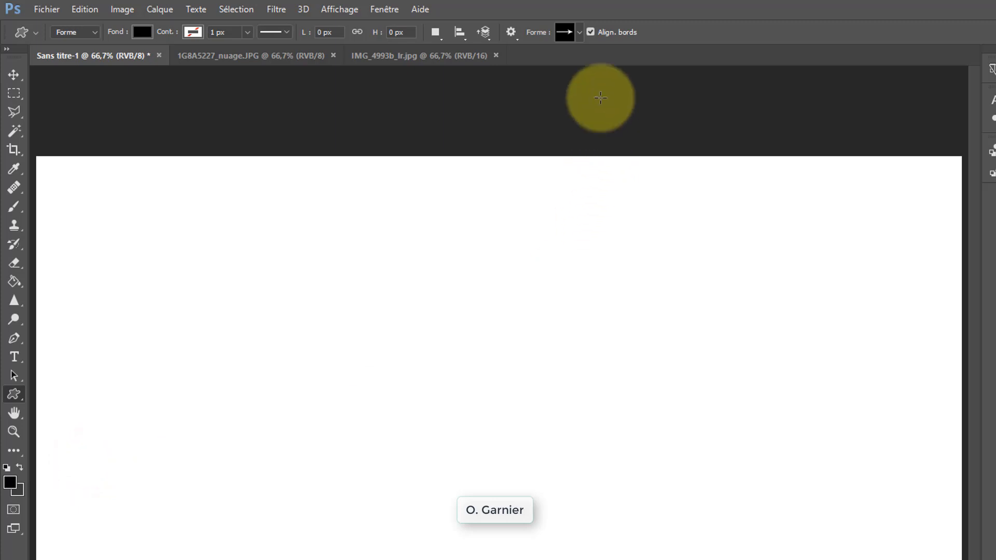
left_click(580, 32)
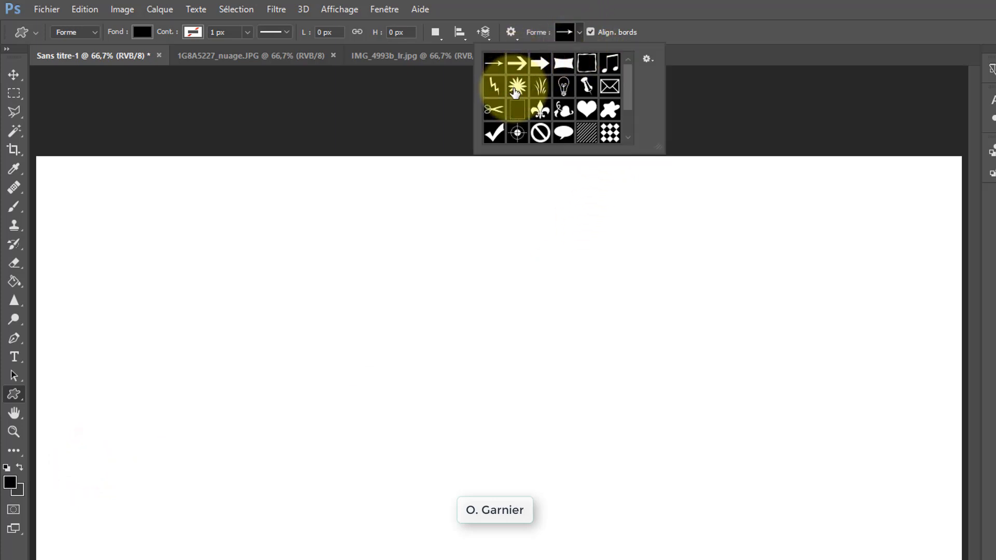
left_click(515, 92)
left_click_drag(249, 229, 597, 470)
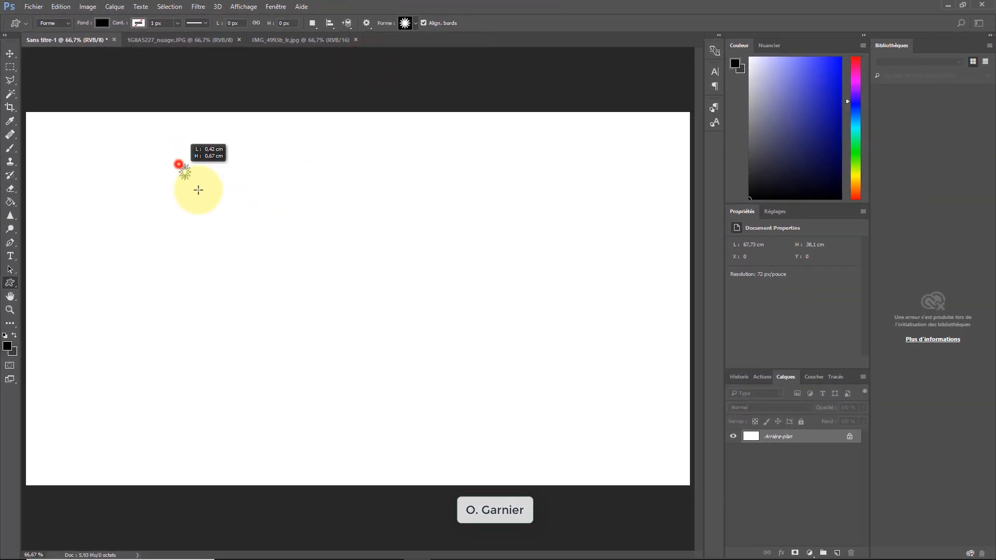
left_click_drag(429, 337, 540, 420)
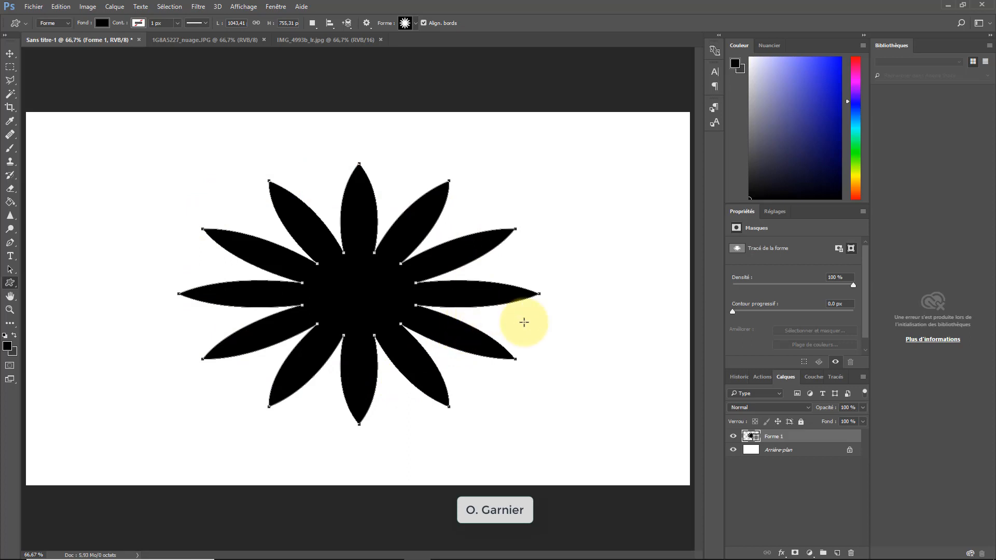
Copy the clouds photo 1G8A5227_nuage.JPG into Sans titre-1 above the flower shape with the Move tool.
left_click(219, 37)
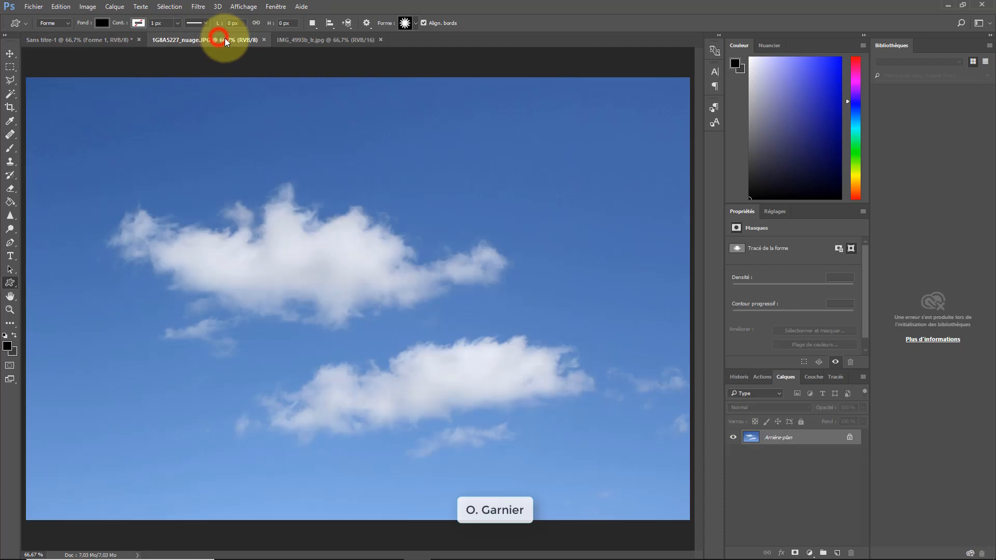
left_click(10, 54)
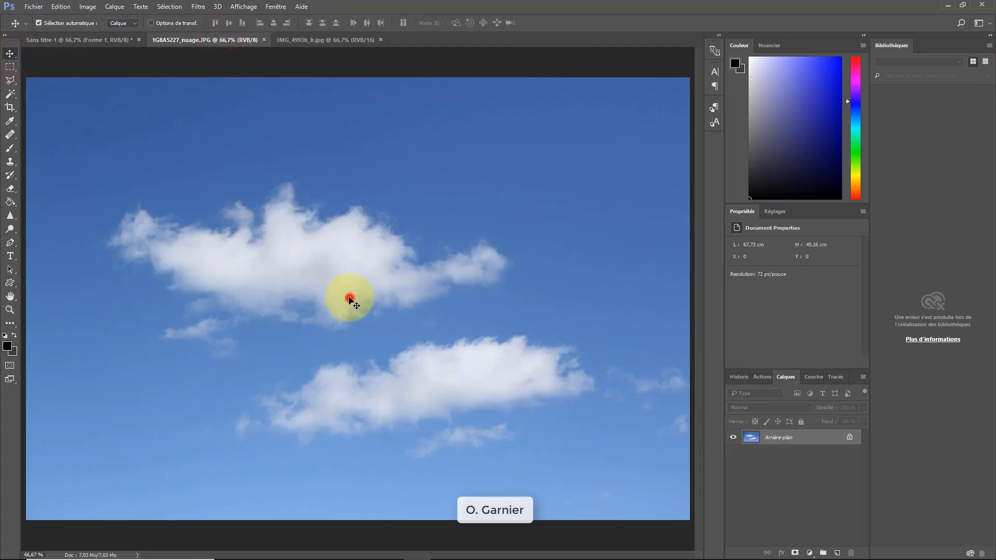
left_click_drag(351, 300, 294, 270)
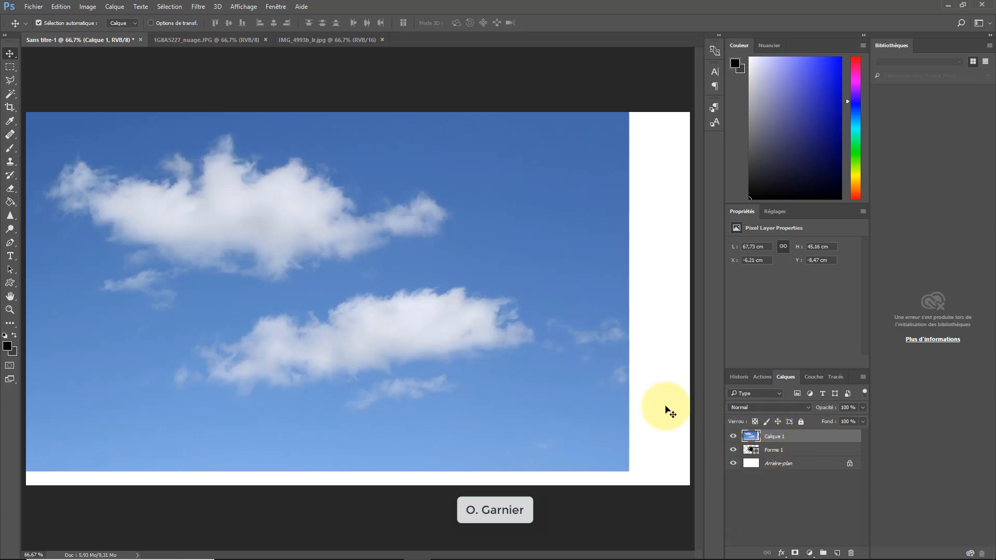
Clip the clouds layer to Forme 1 and shift the image inside the flower to about X 0,07 cm, Y -4,02 cm.
right_click(774, 441)
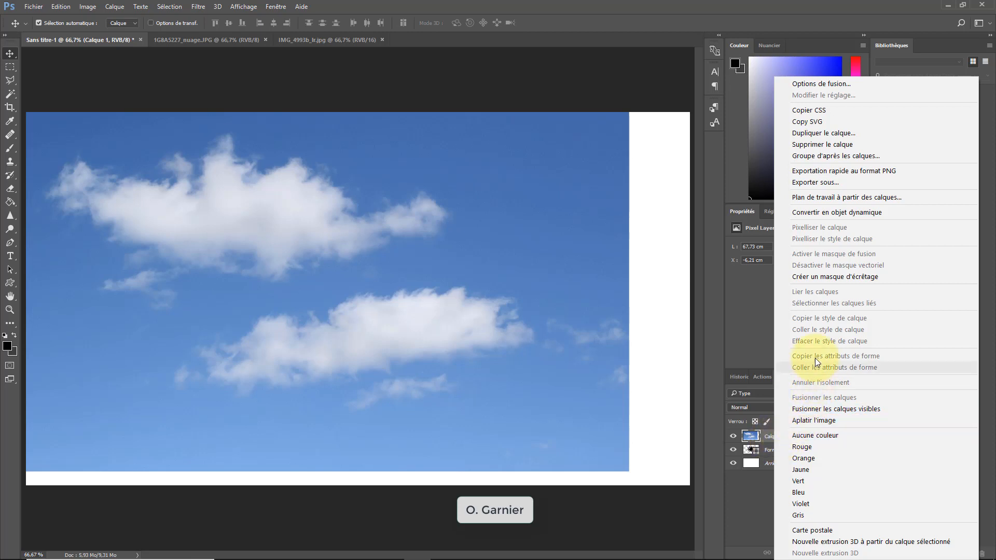
left_click(819, 281)
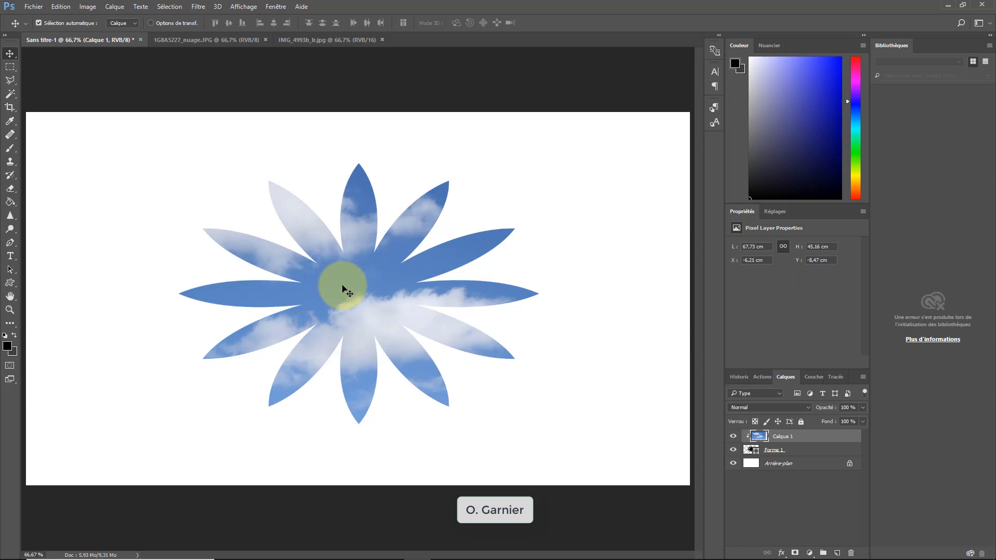
left_click_drag(342, 289, 377, 412)
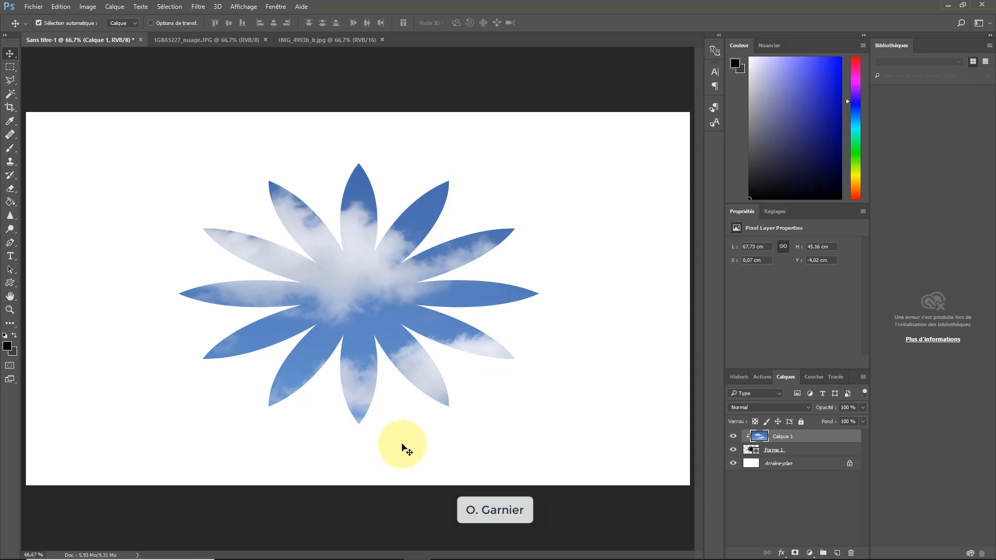
Replace the clouds and flower shape layers with a new empty layer, and hide the Arrière-plan layer.
left_click(807, 446, "shift")
left_click_drag(807, 446, 852, 553)
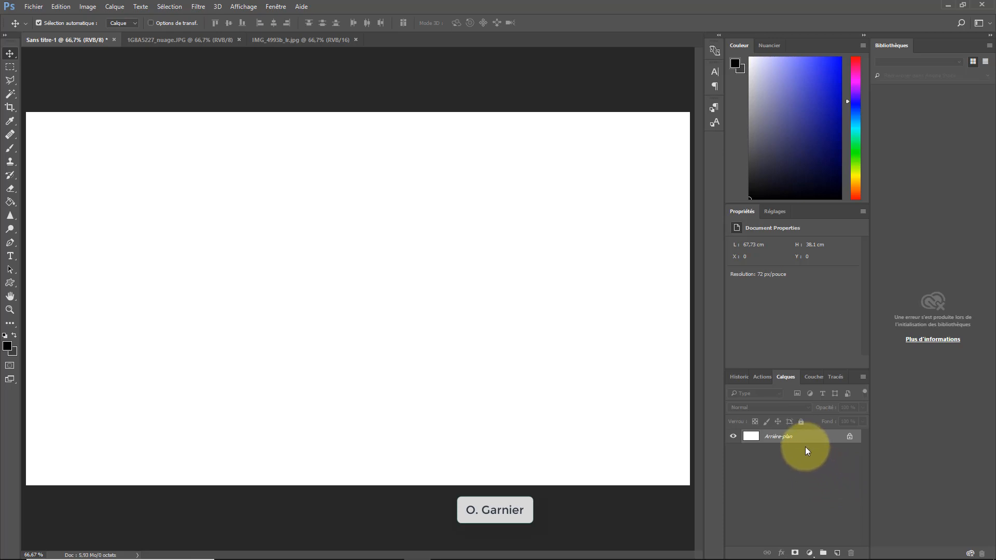
left_click(839, 553)
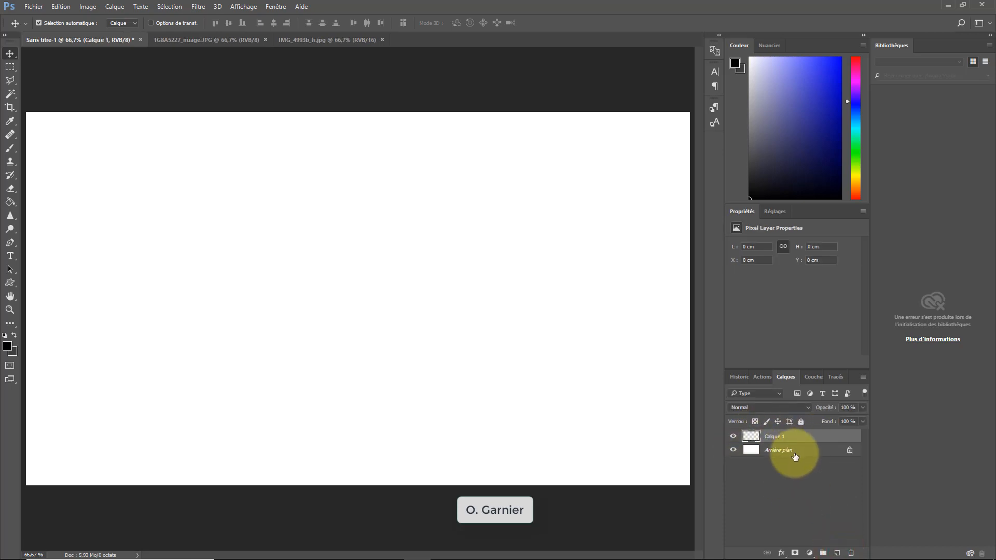
left_click(733, 451)
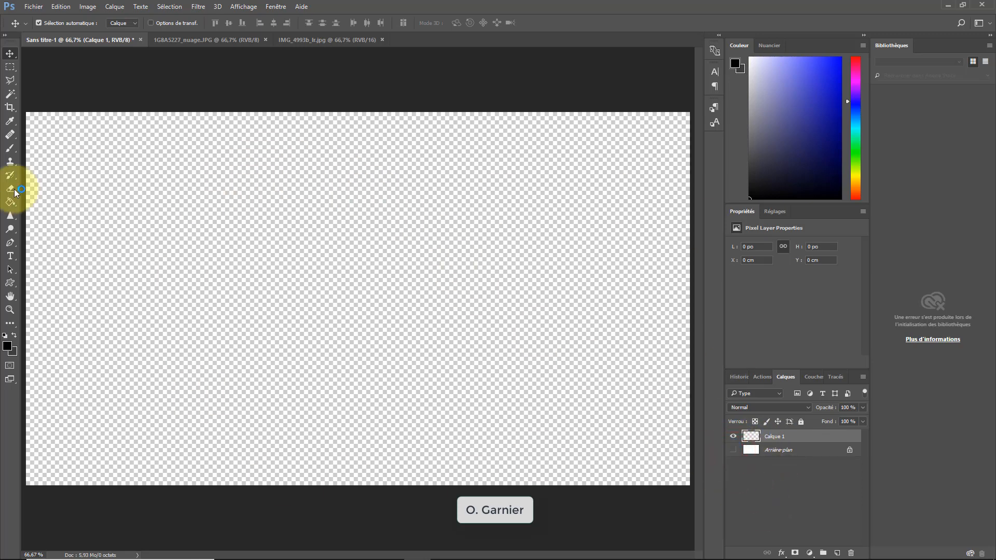
Paint a wide U-shaped curve on Calque 1 with a soft brush about 225 px across in blue 1010f2.
left_click(12, 151)
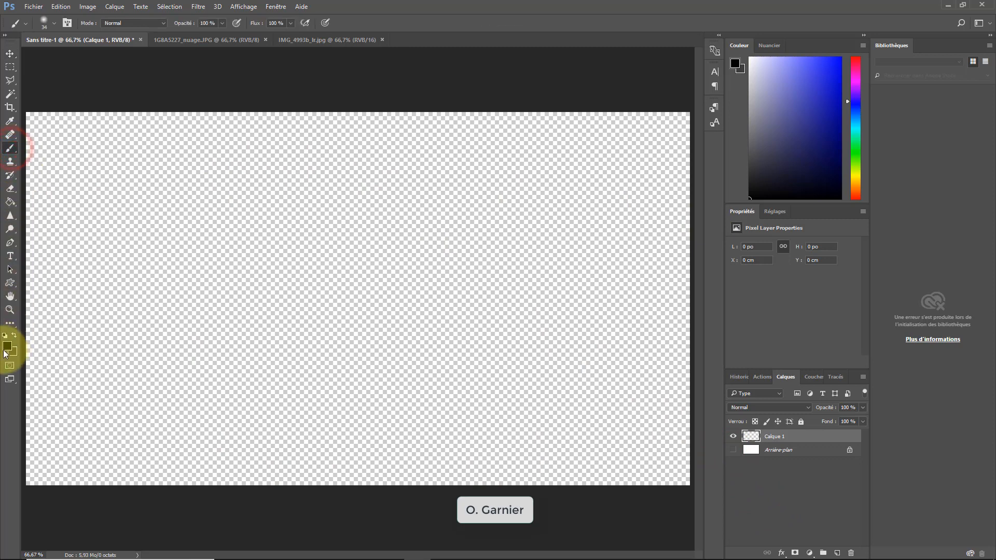
left_click(7, 347)
left_click(475, 150)
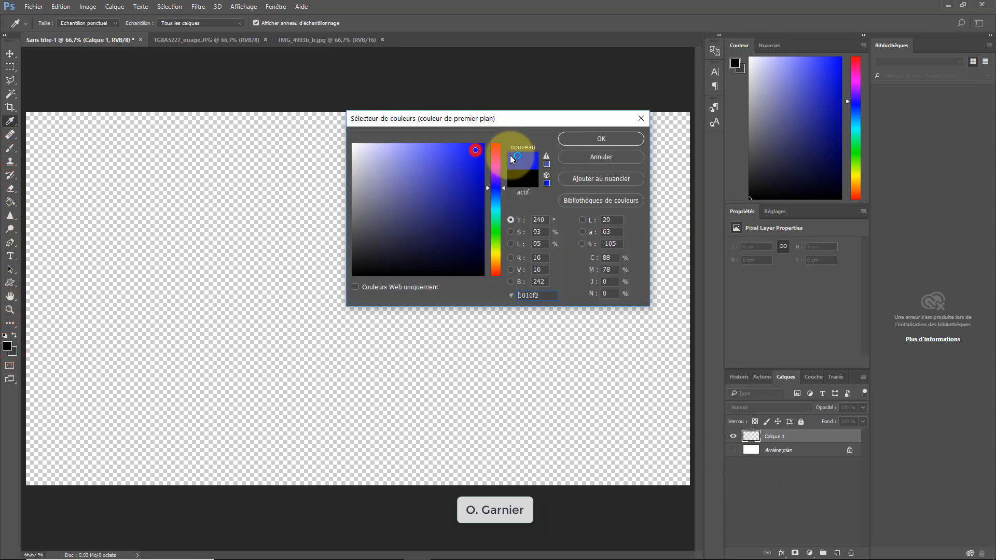
left_click(585, 139)
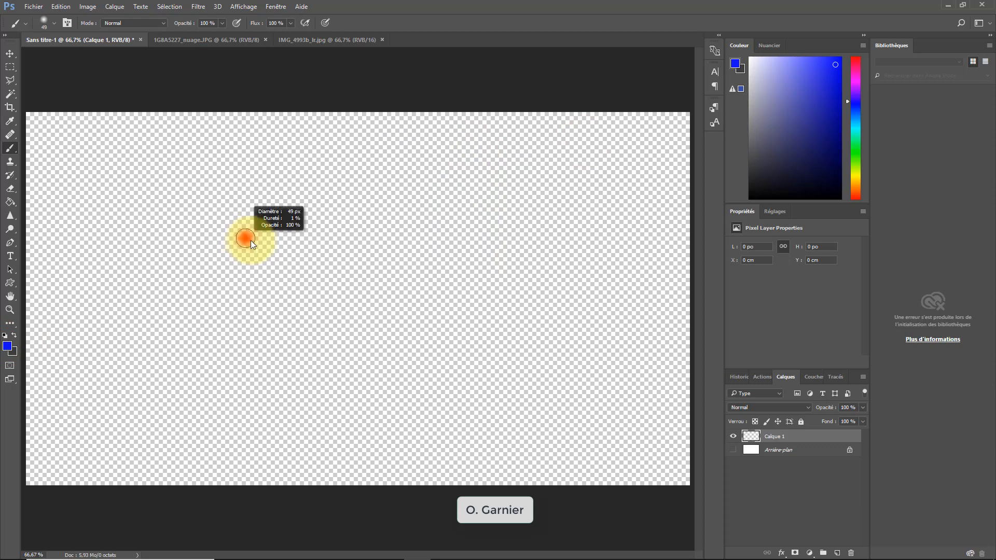
mouse_move(252, 242)
left_mouse_down()
mouse_move(280, 243)
mouse_move(183, 282)
mouse_move(254, 413)
mouse_move(569, 309)
mouse_move(511, 242)
left_mouse_up()
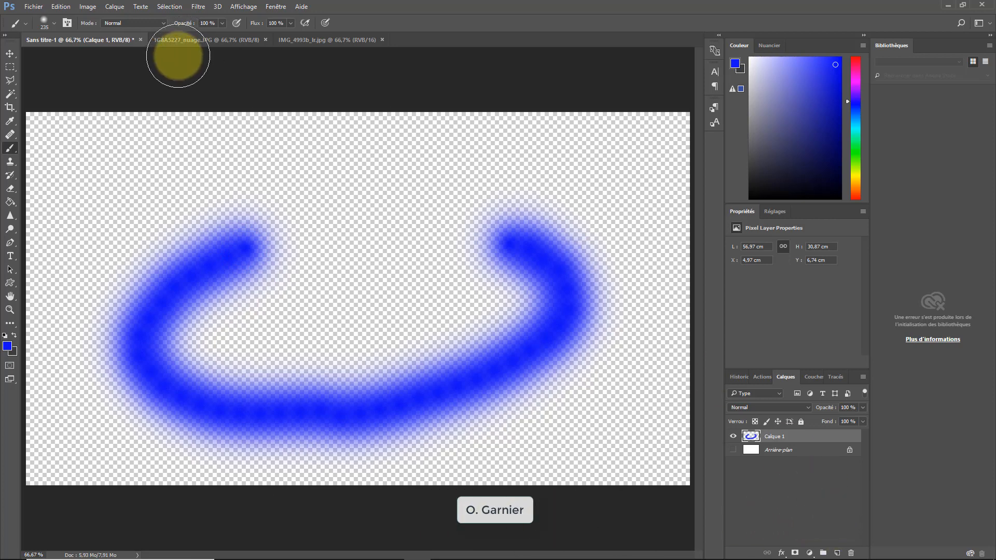
Copy the clouds photo from a floating window into Sans titre-1, close the photo, and move the copy to X 0 cm, Y -7,06 cm.
left_click_drag(200, 39, 229, 96)
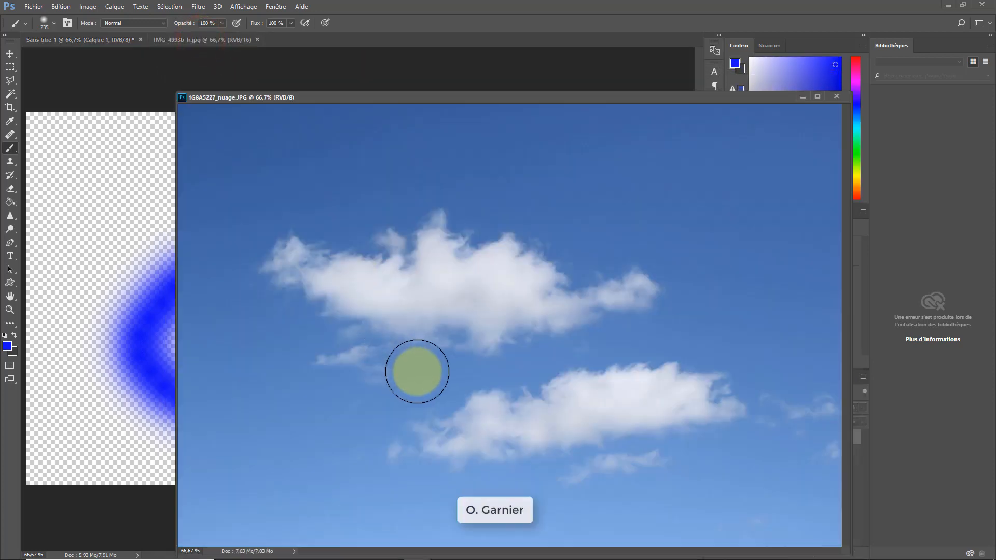
left_click(10, 53)
left_click_drag(433, 272, 111, 225)
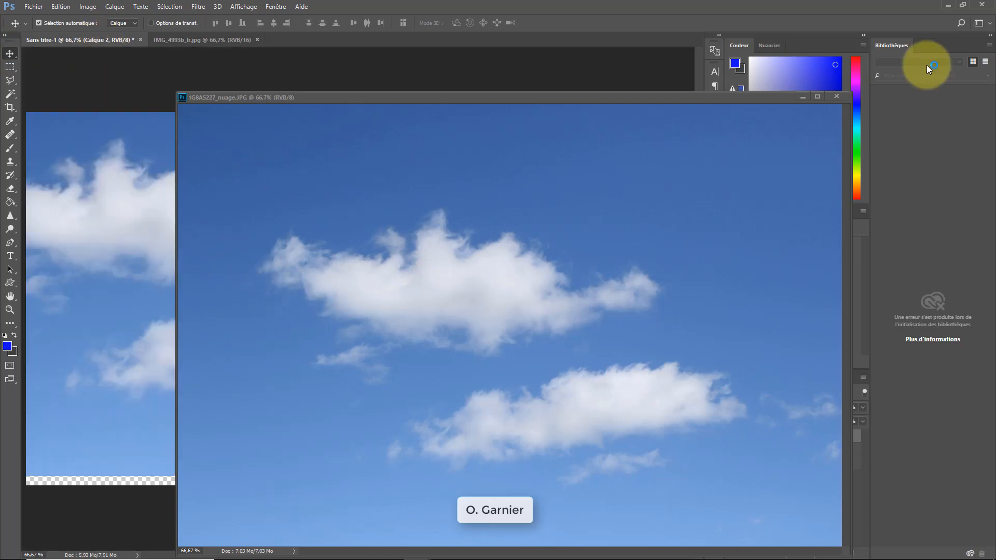
left_click(833, 98)
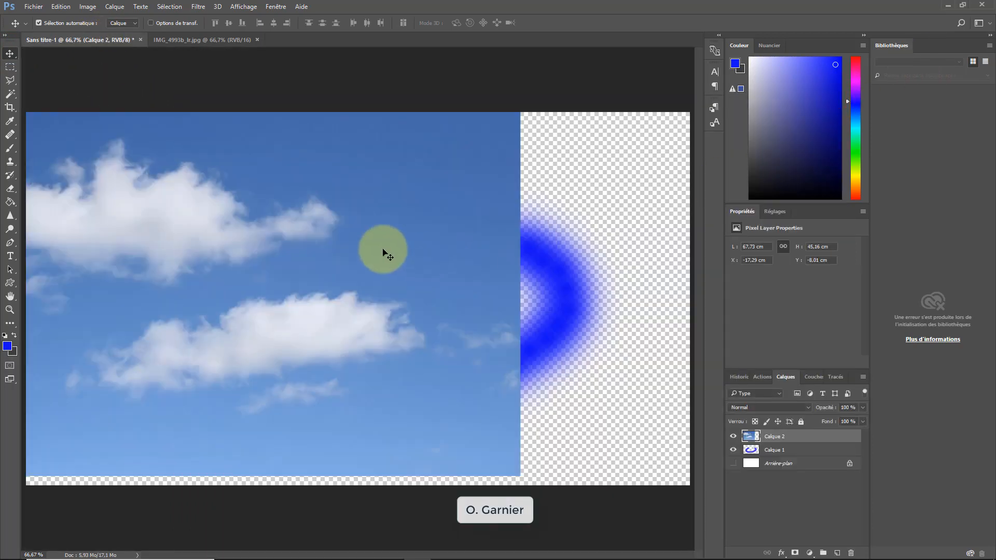
left_click_drag(380, 247, 547, 256)
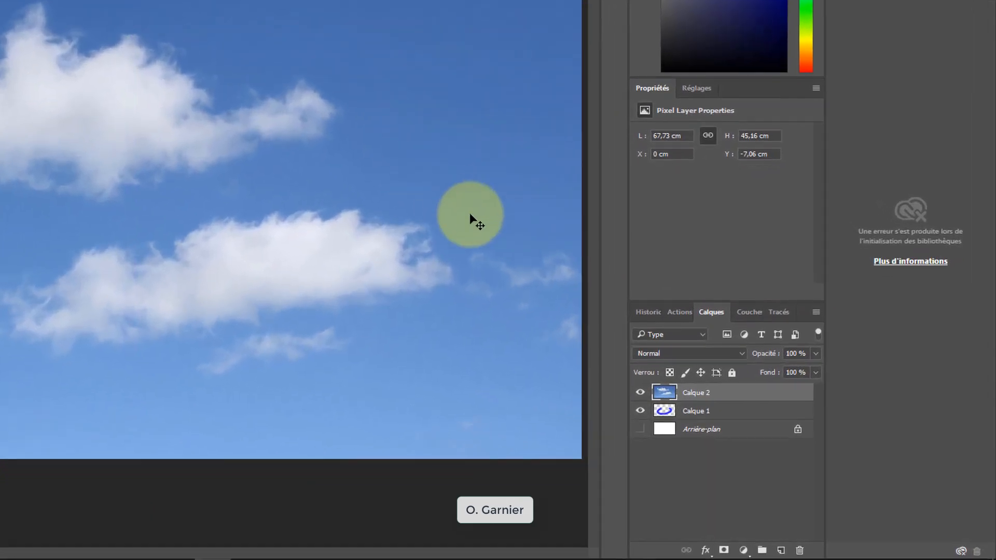
Hide the clouds layer Calque 2 to view the blue brush stroke beneath, and show it again.
left_click(734, 436)
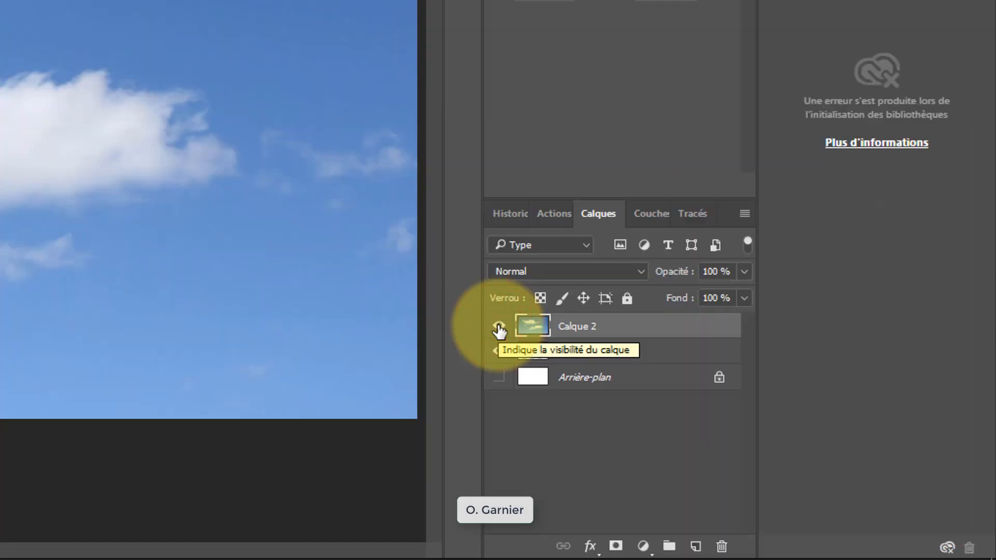
left_click(499, 328)
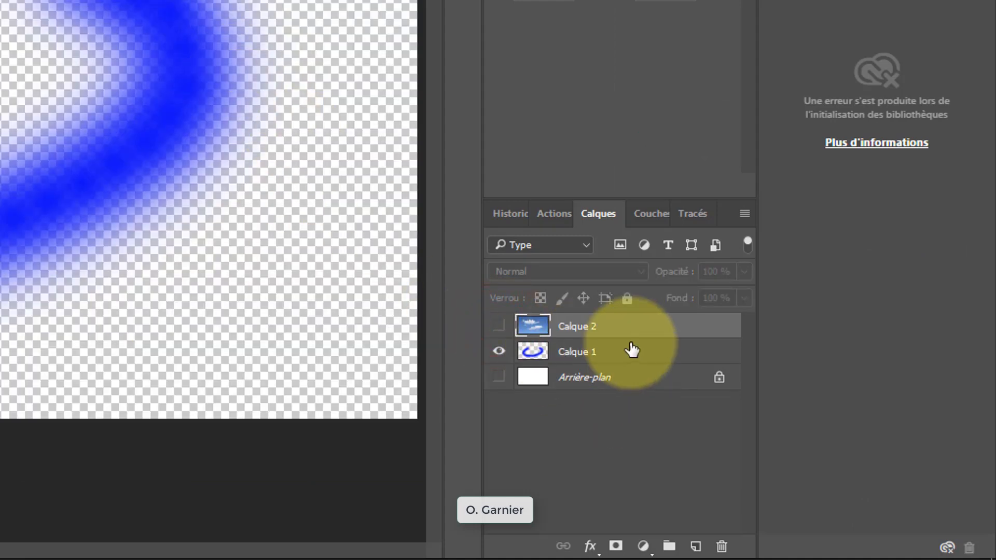
left_click(510, 320)
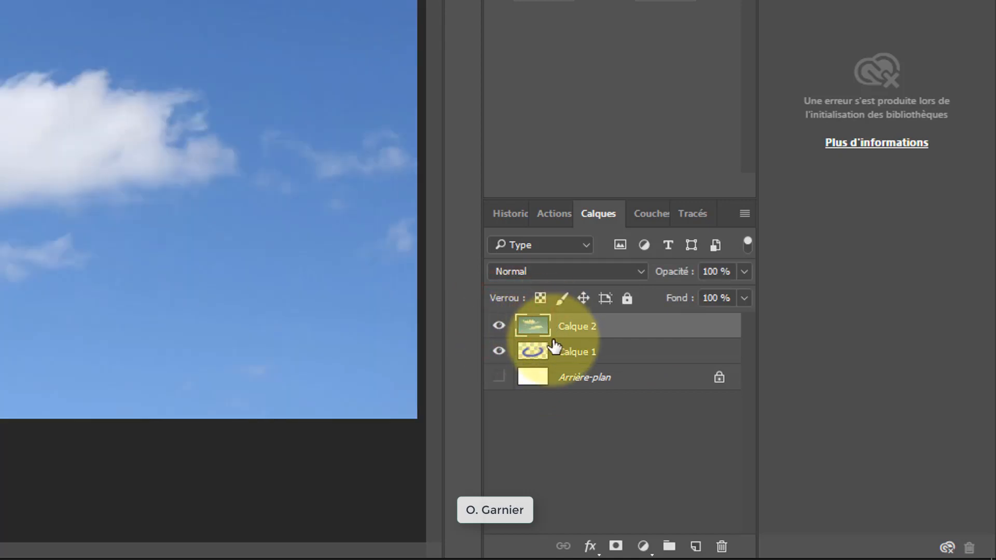
Create a clipping mask that clips the clouds layer Calque 2 to the brush stroke on Calque 1, and select both layers.
right_click(571, 335)
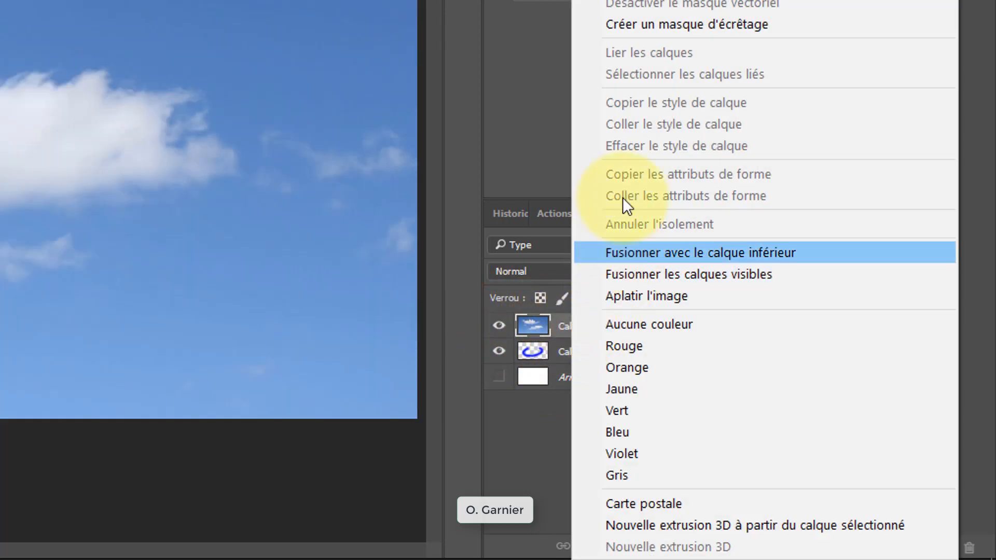
left_click(652, 18)
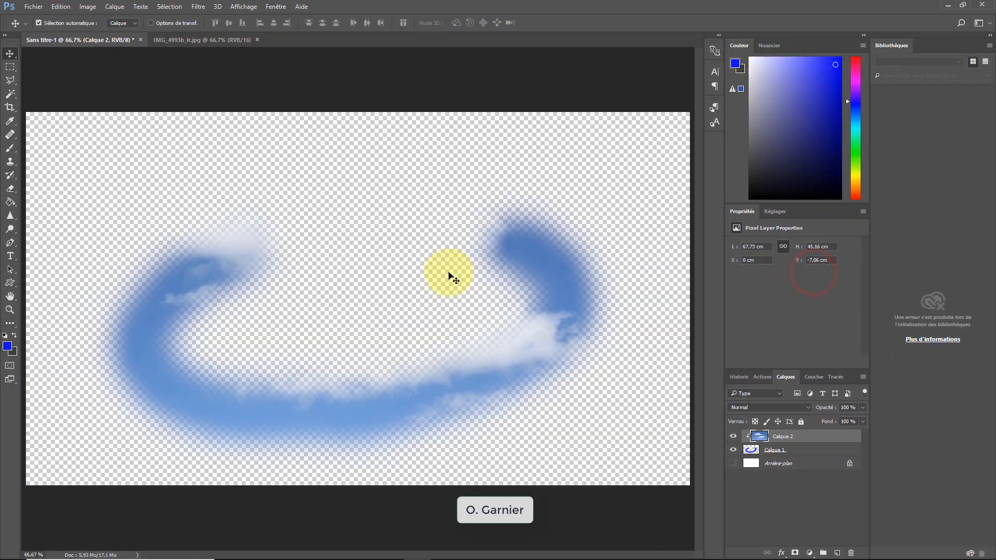
left_click_drag(201, 219, 142, 192)
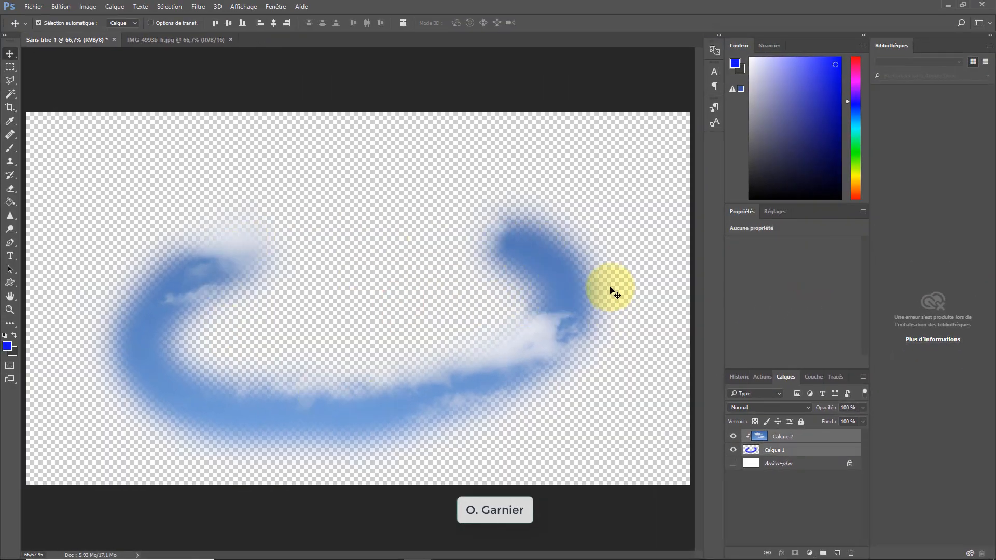
Hide the clipped clouds layer Calque 2, show it again, and hide it once more to compare it with the blue stroke.
left_click(733, 436)
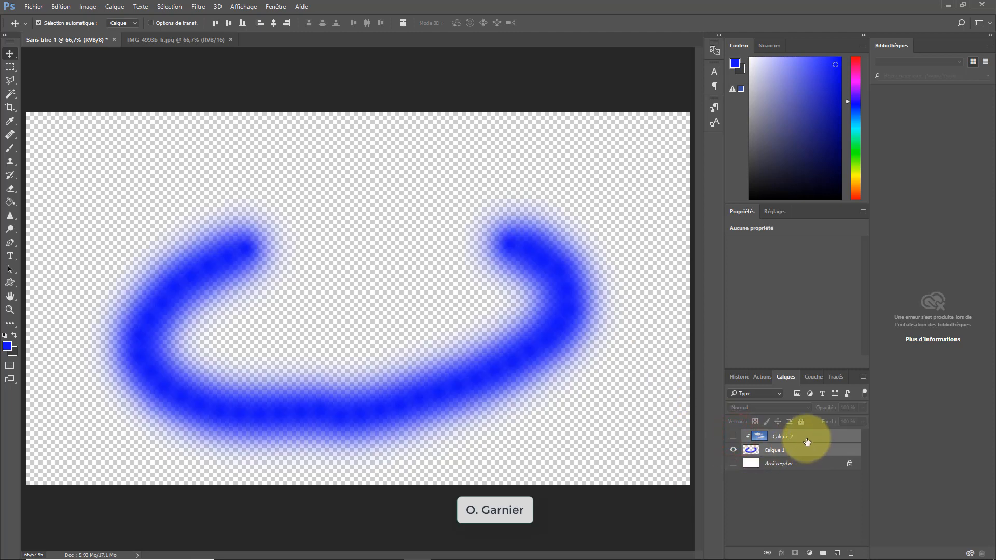
left_click(733, 437)
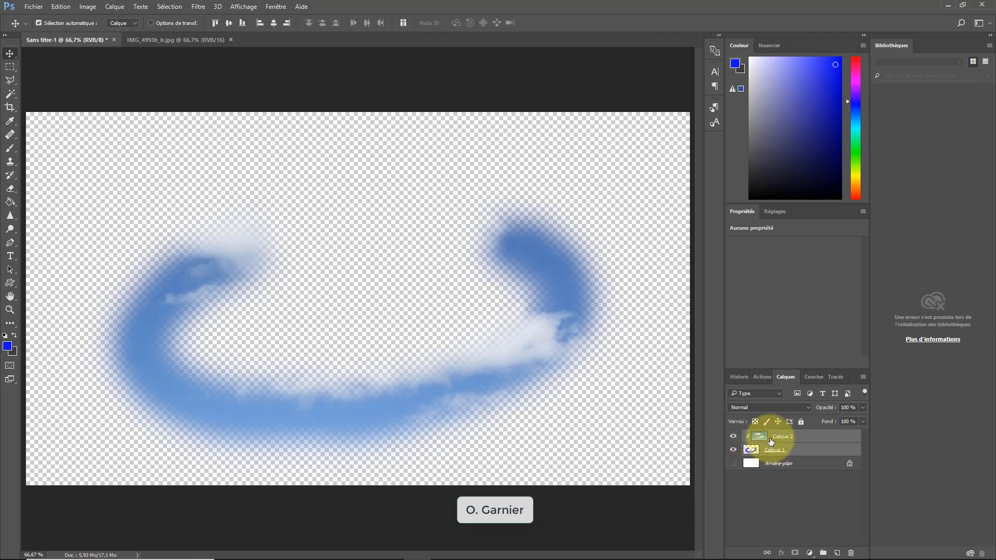
left_click(733, 437)
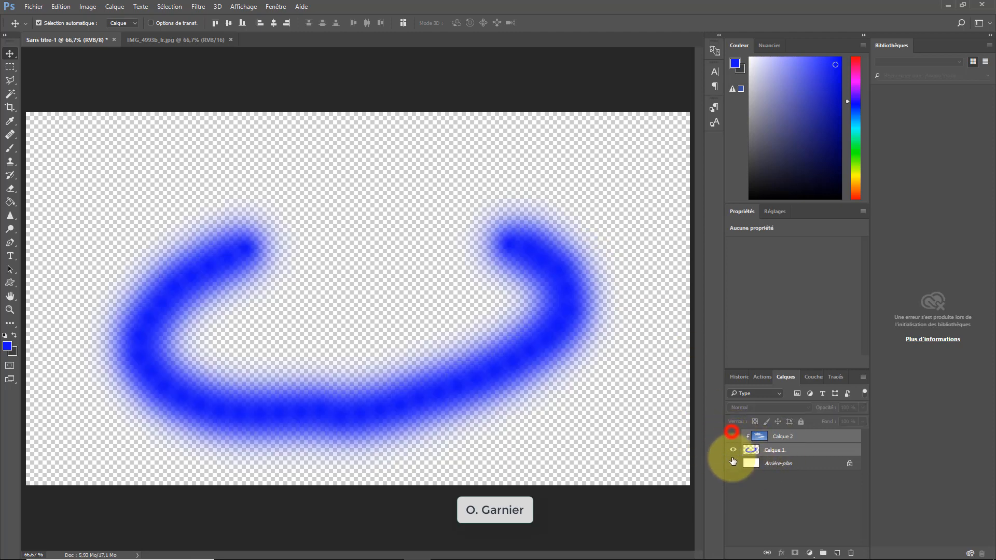